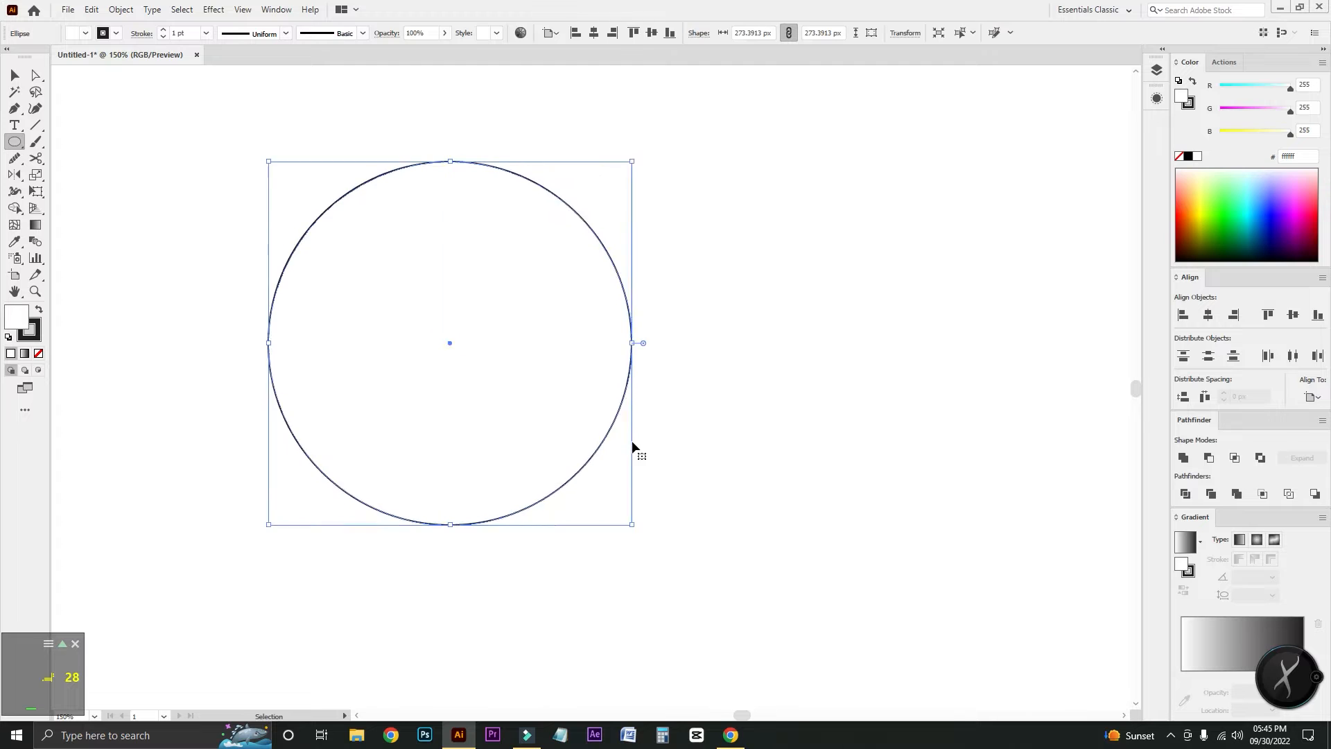
Remove the large circle's fill and draw a vertical line through its centre spanning the full height.
{"action": "left_click", "coordinate": [38, 354]}
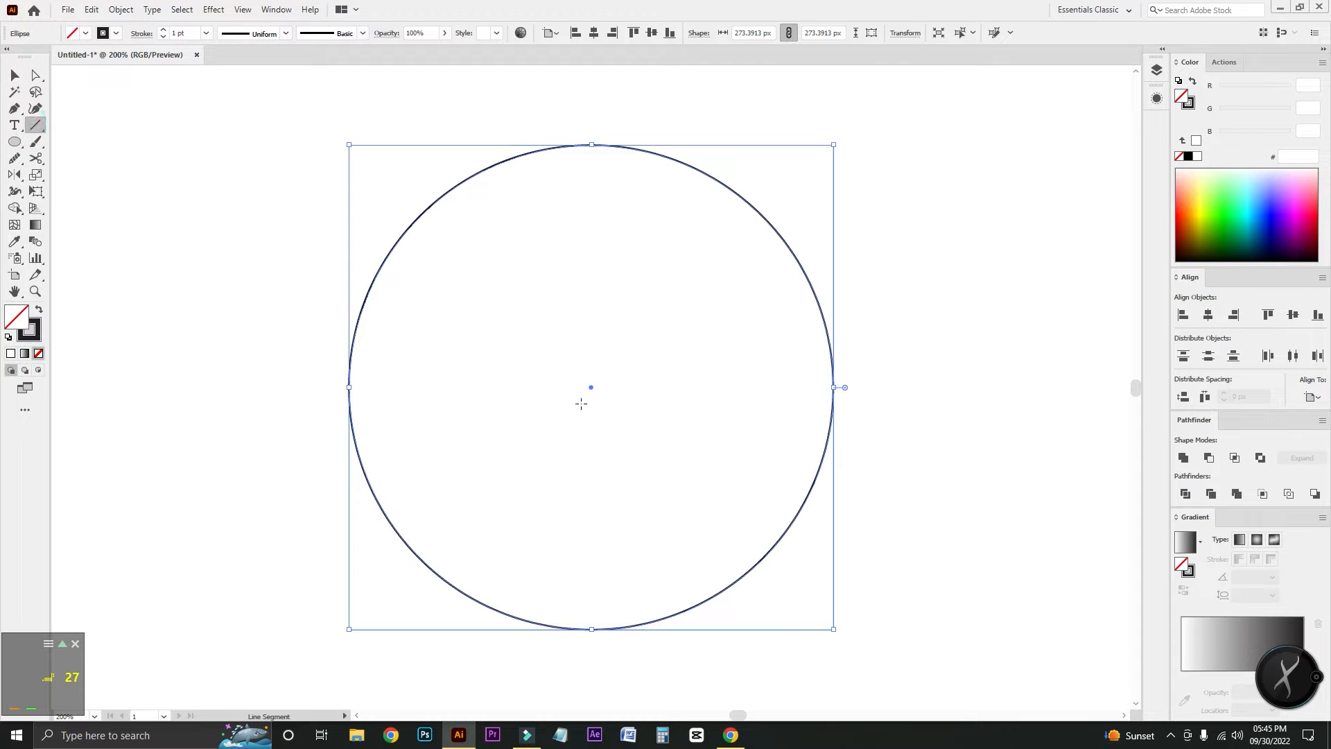
{"action": "key", "text": "ctrl+shift+a"}
{"action": "left_click_drag", "start_coordinate": [592, 387], "coordinate": [592, 144]}
Bend the vertical line with an Arc warp, vertical orientation, at 64% bend.
{"action": "left_click", "coordinate": [15, 75]}
{"action": "left_click", "coordinate": [213, 9]}
{"action": "mouse_move", "coordinate": [276, 188]}
{"action": "left_click", "coordinate": [388, 191]}
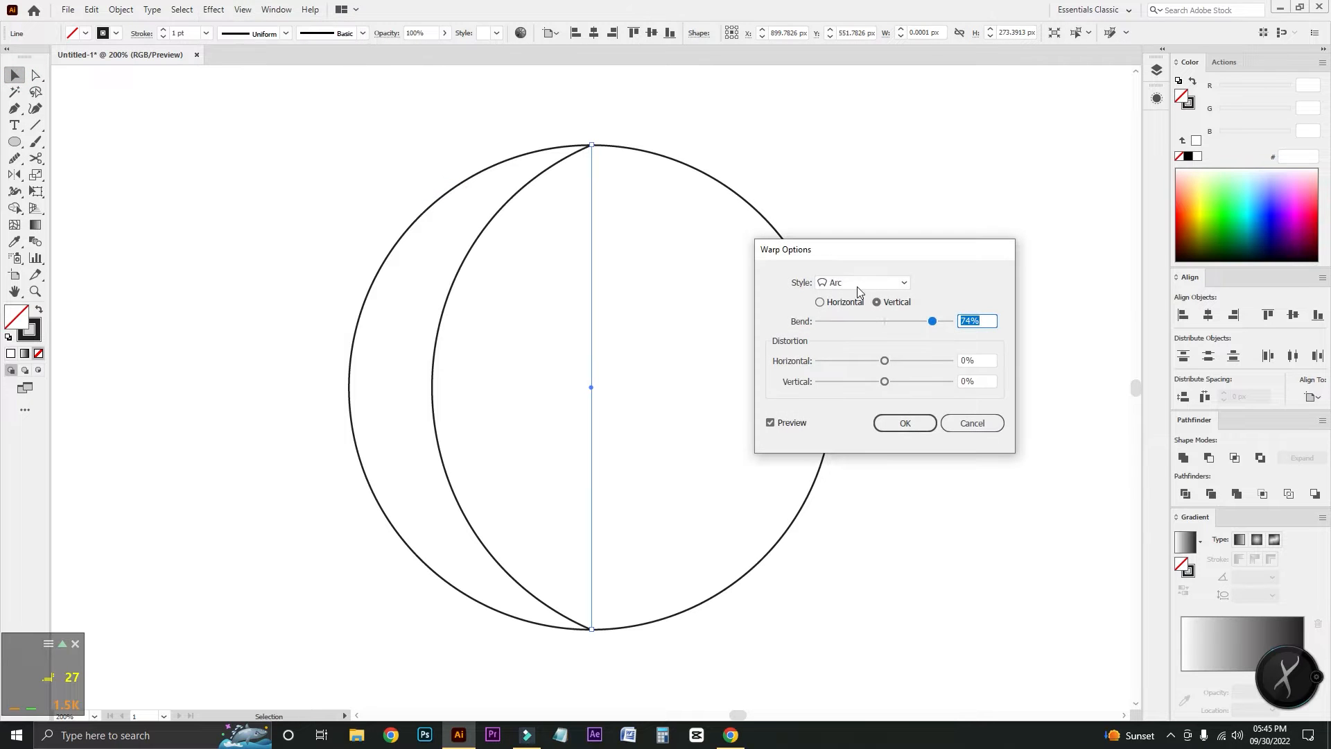
{"action": "left_click_drag", "start_coordinate": [927, 329], "coordinate": [918, 322]}
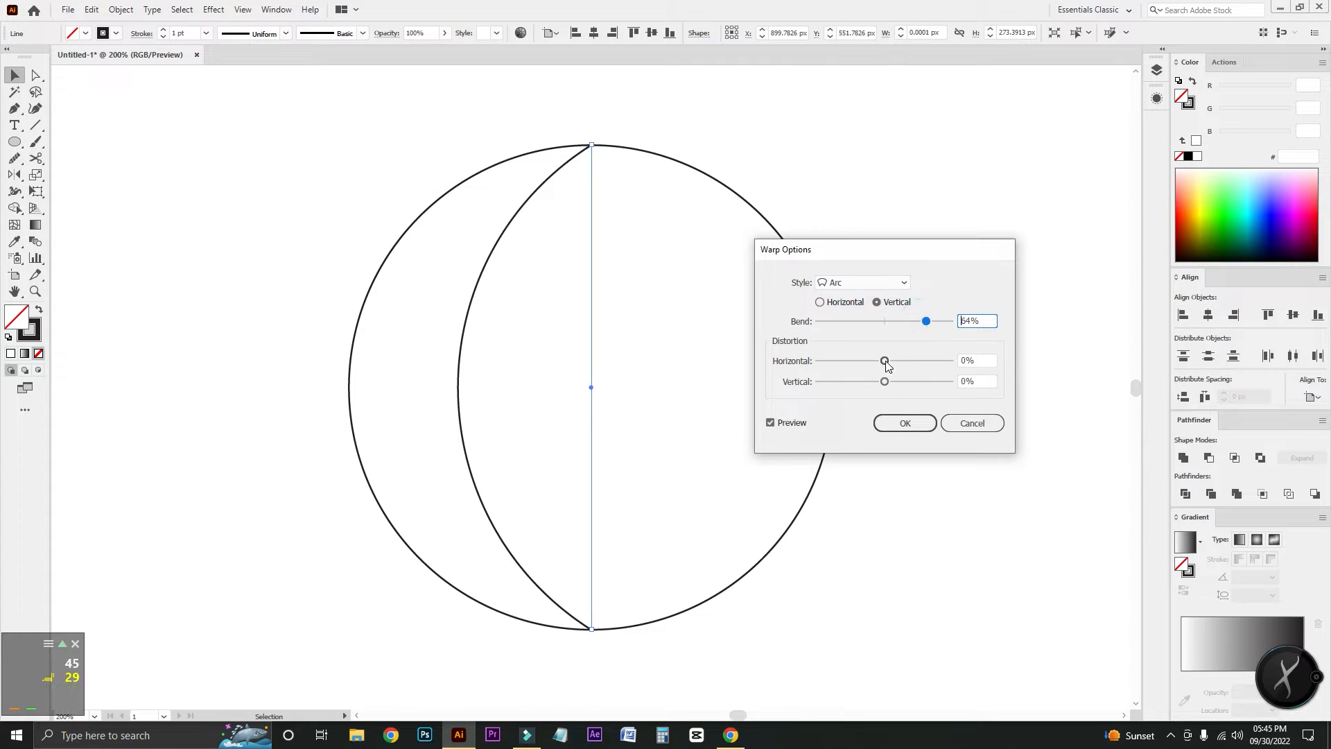
{"action": "left_click", "coordinate": [910, 422]}
Expand the arc's appearance and reflect a copy of it about the vertical axis through its lower end.
{"action": "left_click", "coordinate": [118, 11]}
{"action": "left_click", "coordinate": [172, 186]}
{"action": "left_click", "coordinate": [14, 175]}
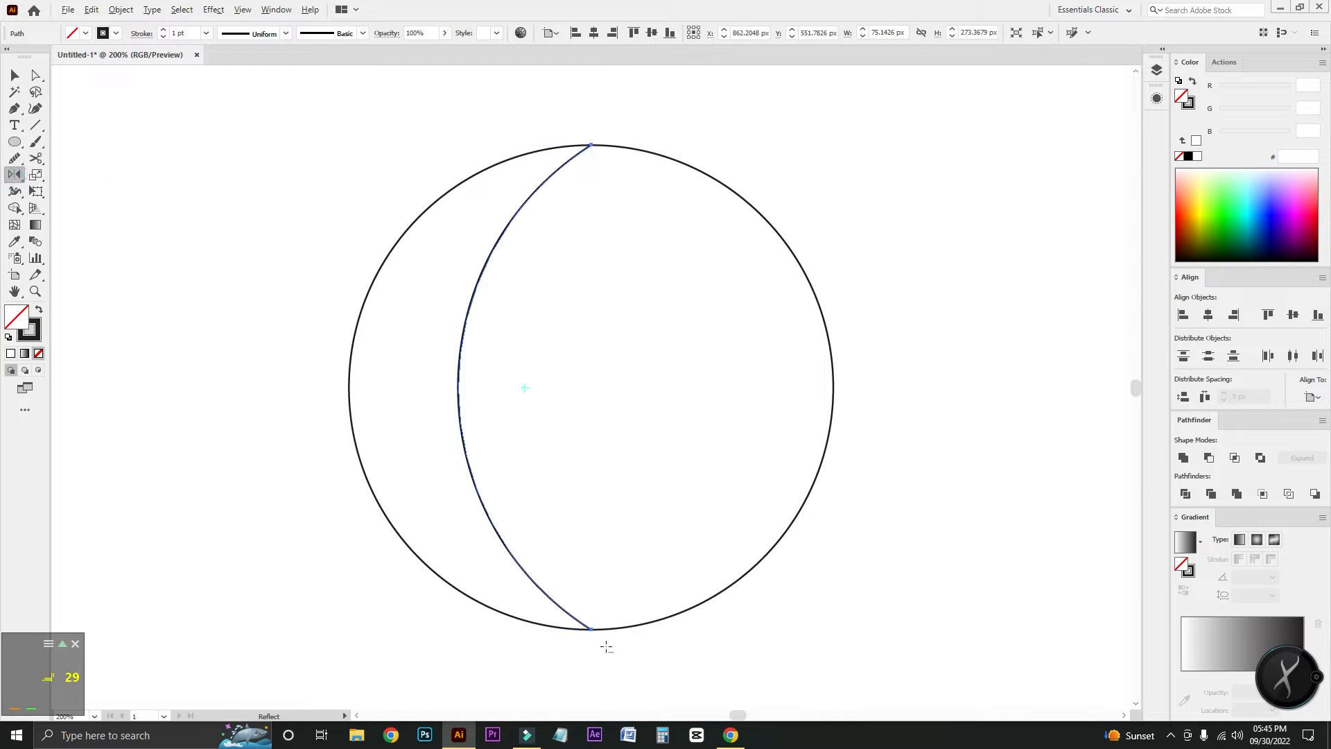
{"action": "left_click", "coordinate": [590, 629], "text": "alt"}
{"action": "left_click", "coordinate": [971, 447]}
{"action": "left_click", "coordinate": [15, 74]}
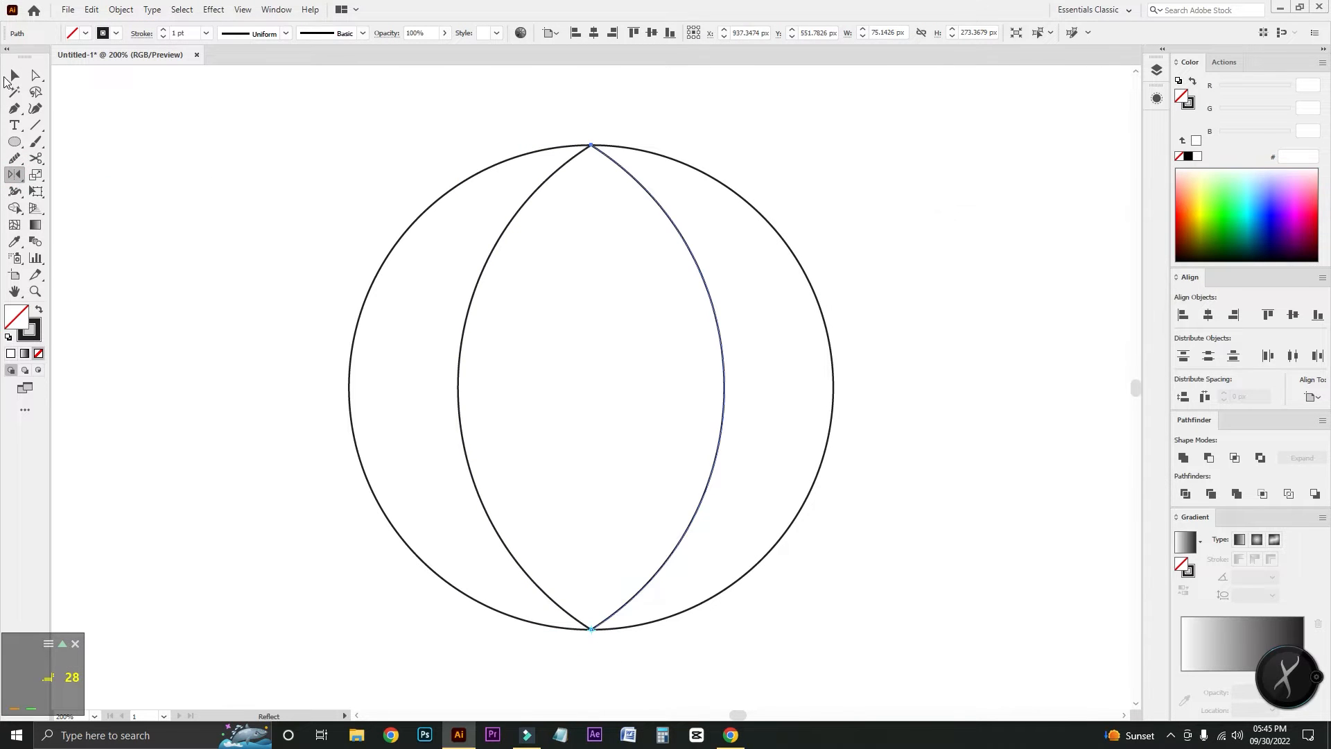
{"action": "left_click", "coordinate": [306, 111]}
Draw a circle about 142 px wide to the left of the large circle with a 10 pt stroke.
{"action": "left_click_drag", "start_coordinate": [321, 118], "coordinate": [577, 113]}
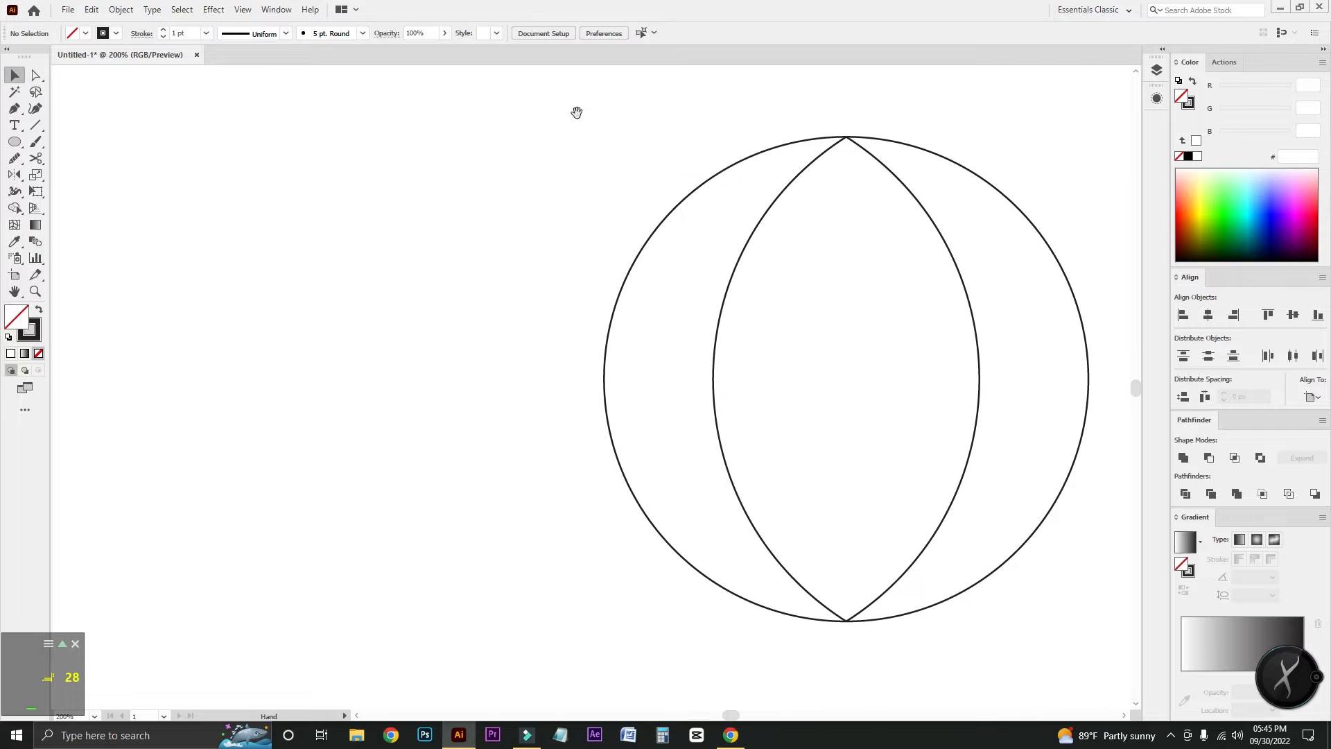
{"action": "mouse_move", "coordinate": [281, 405]}
{"action": "left_mouse_down"}
{"action": "mouse_move", "coordinate": [365, 464]}
{"action": "mouse_move", "coordinate": [140, 381]}
{"action": "left_mouse_up"}
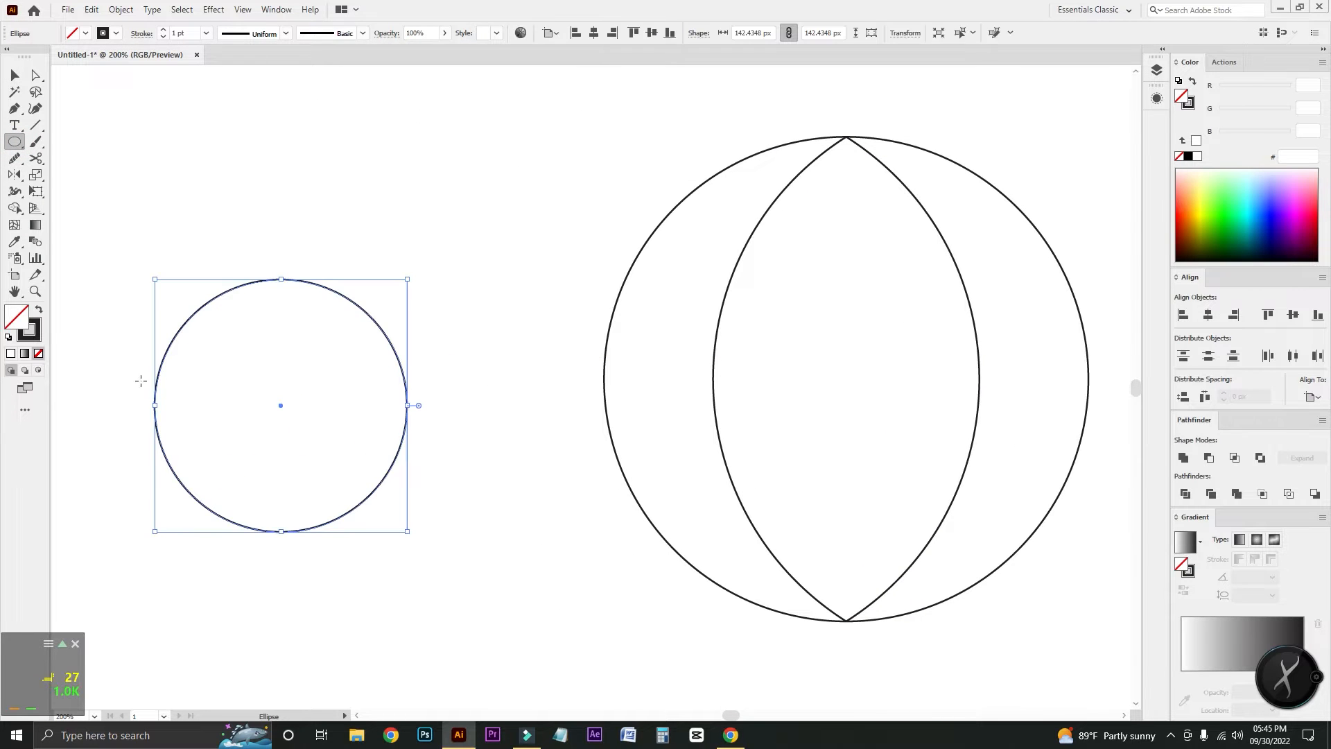
{"action": "left_click", "coordinate": [164, 29]}
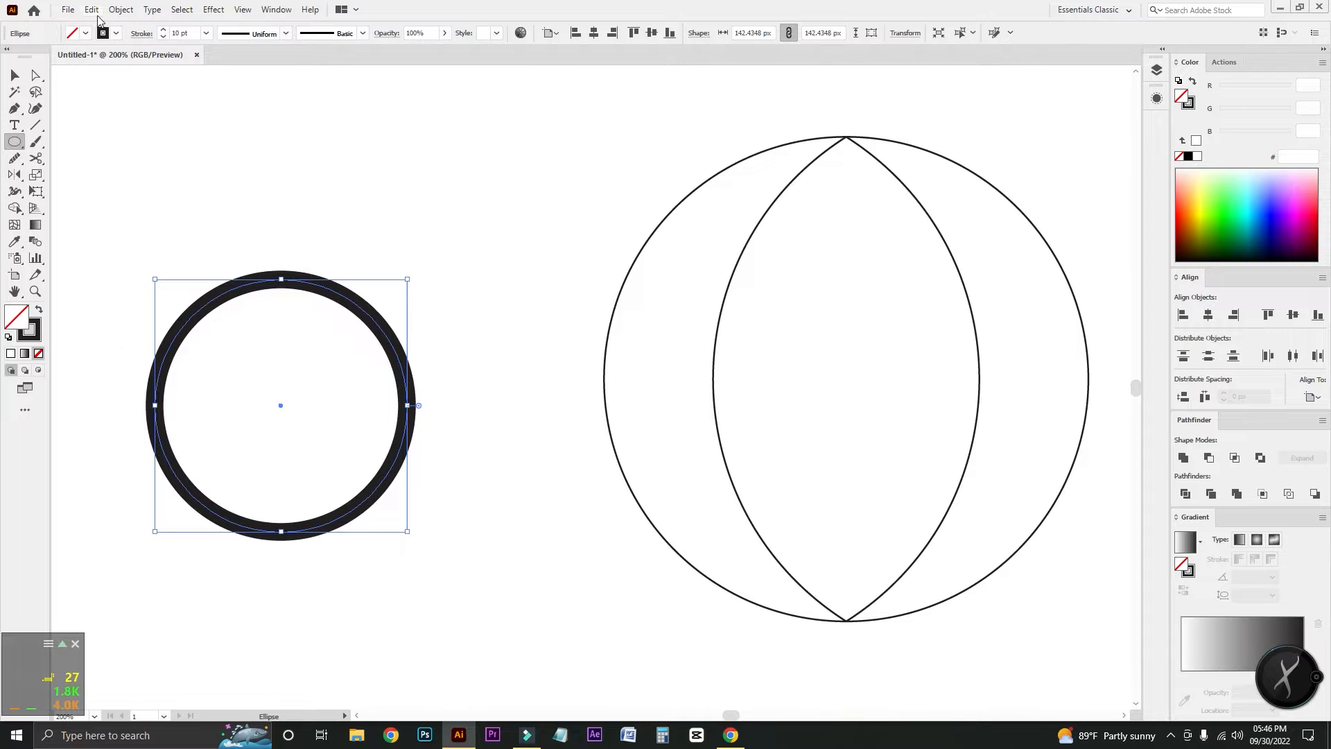
Expand the small circle's fill and stroke into a filled ring shape.
{"action": "left_click", "coordinate": [120, 9]}
{"action": "left_click", "coordinate": [164, 173]}
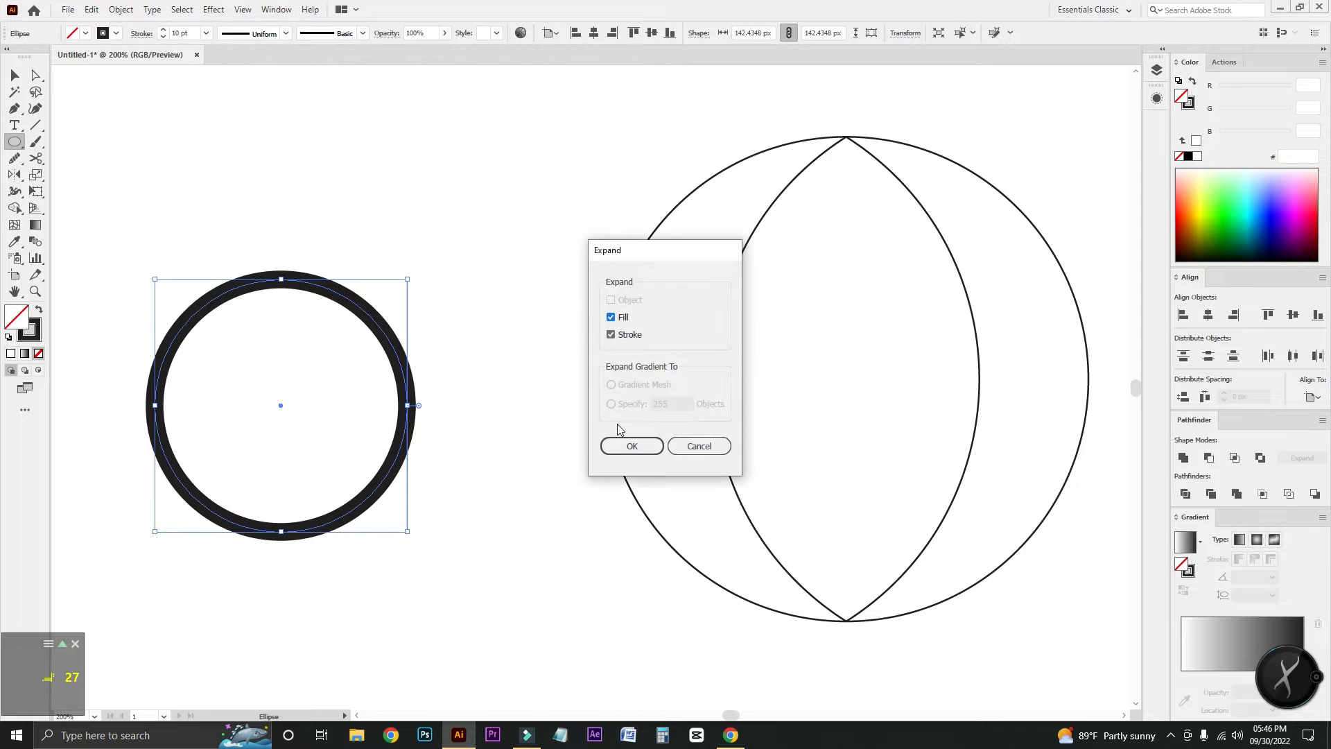
{"action": "left_click", "coordinate": [633, 446]}
{"action": "left_click", "coordinate": [11, 76]}
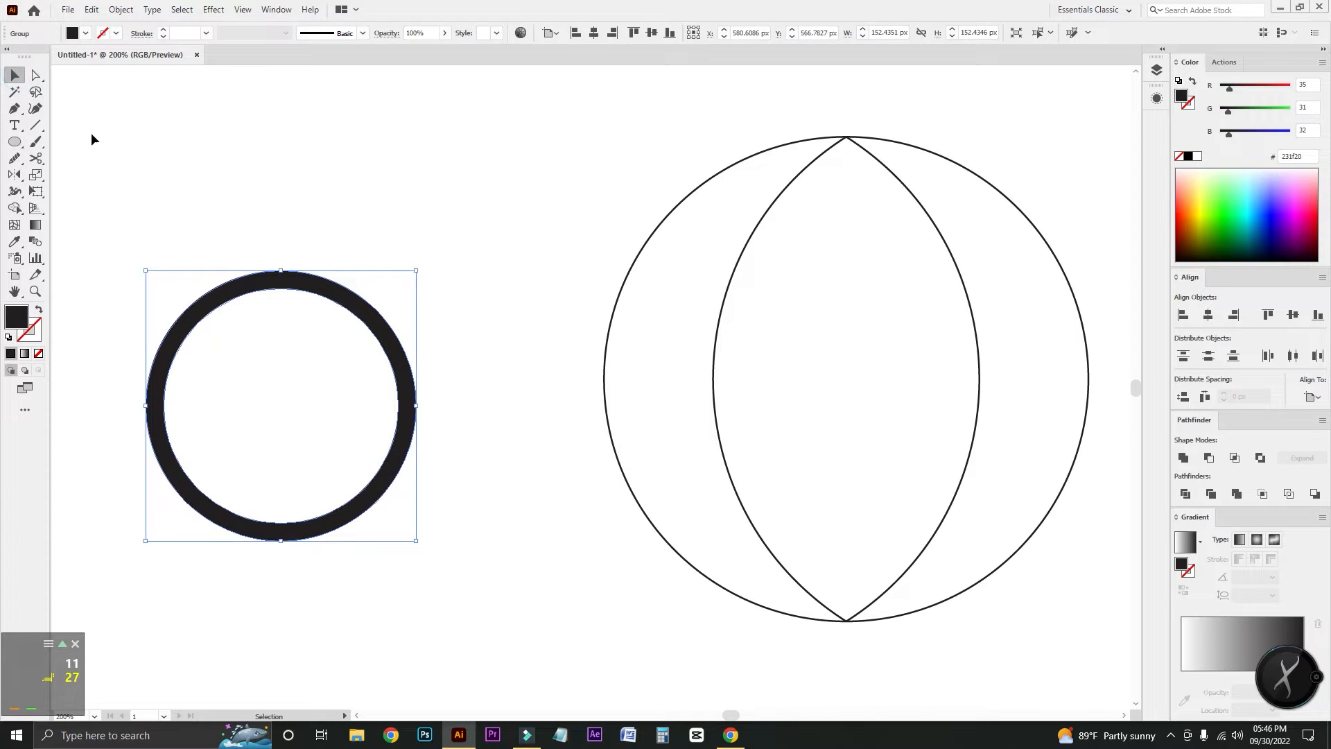
{"action": "left_click", "coordinate": [93, 135]}
Draw a black filled circle about 52 px wide at the ring's centre as the pupil.
{"action": "left_click", "coordinate": [15, 145]}
{"action": "left_click_drag", "start_coordinate": [279, 405], "coordinate": [324, 447]}
{"action": "key", "text": "ctrl+plus"}
{"action": "key", "text": "space"}
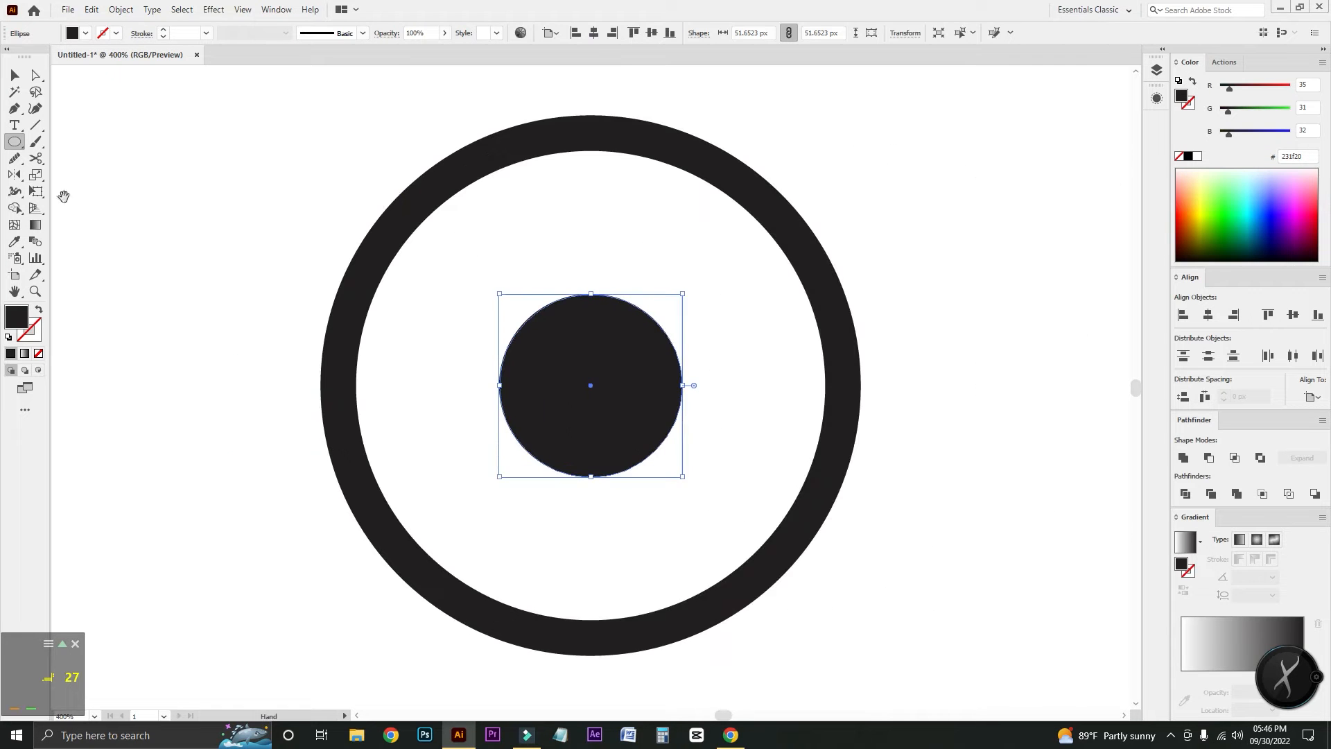
Add a white highlight circle about 17 px wide inside the upper-right part of the pupil.
{"action": "left_click_drag", "start_coordinate": [639, 339], "coordinate": [670, 368]}
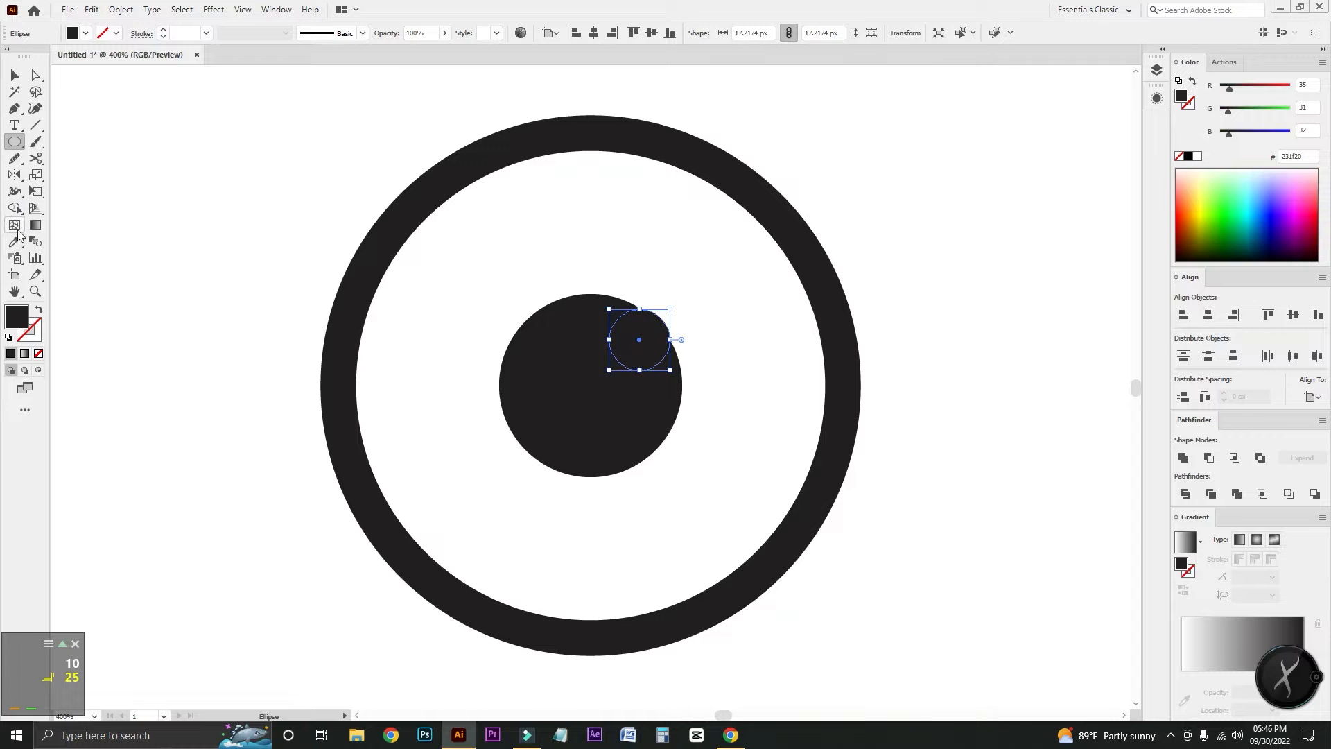
{"action": "left_click", "coordinate": [15, 240]}
{"action": "left_click", "coordinate": [485, 244]}
{"action": "left_click", "coordinate": [13, 76]}
{"action": "left_click", "coordinate": [641, 343]}
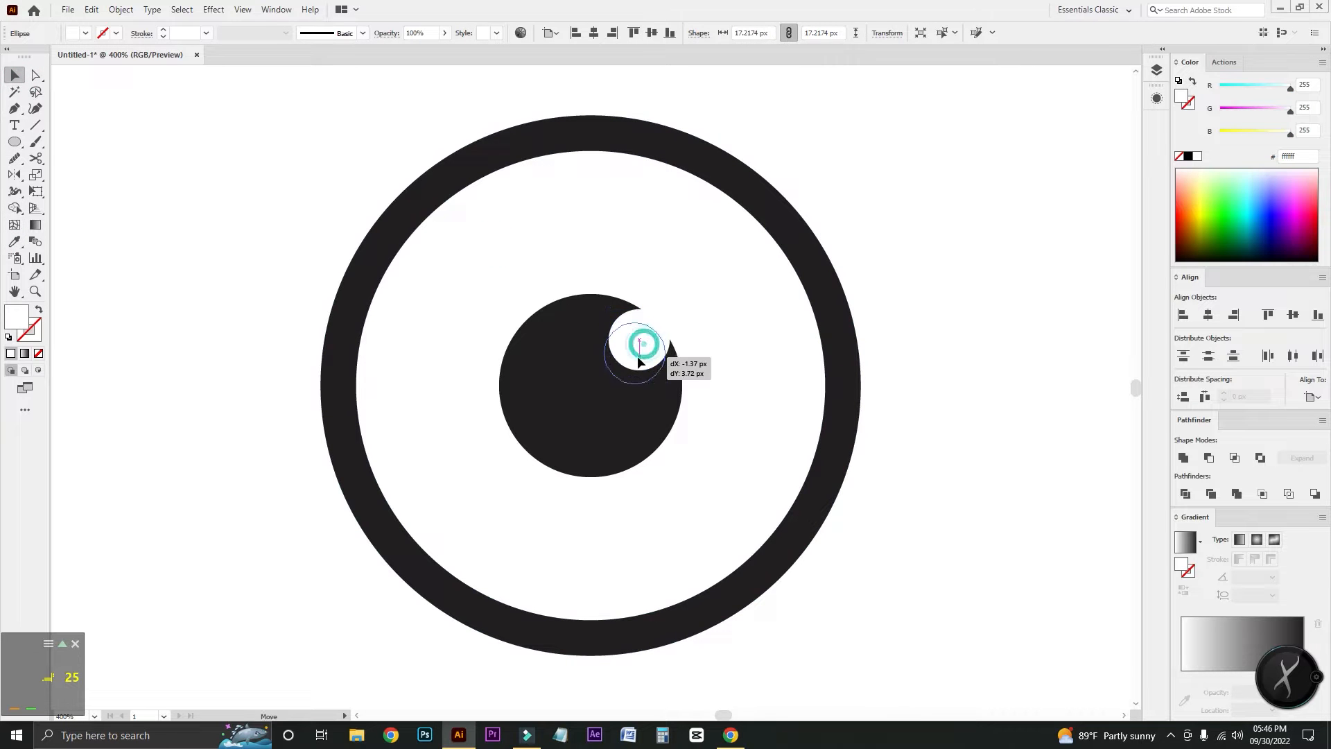
{"action": "left_click", "coordinate": [901, 265]}
Duplicate the complete eye horizontally beside the original so that the two rings overlap.
{"action": "key", "text": "ctrl+minus"}
{"action": "key", "text": "ctrl+minus"}
{"action": "left_click_drag", "start_coordinate": [658, 216], "coordinate": [387, 174]}
{"action": "left_click_drag", "start_coordinate": [378, 458], "coordinate": [589, 412]}
{"action": "left_click_drag", "start_coordinate": [466, 439], "coordinate": [605, 479]}
{"action": "left_click_drag", "start_coordinate": [571, 362], "coordinate": [341, 358]}
{"action": "left_click", "coordinate": [285, 193]}
{"action": "left_click_drag", "start_coordinate": [285, 193], "coordinate": [387, 167]}
Draw a triangle about 56 by 49 px below the eyes and fill it with the rings' black.
{"action": "left_click_drag", "start_coordinate": [15, 136], "coordinate": [60, 205]}
{"action": "left_click_drag", "start_coordinate": [297, 475], "coordinate": [323, 518]}
{"action": "left_click", "coordinate": [14, 241]}
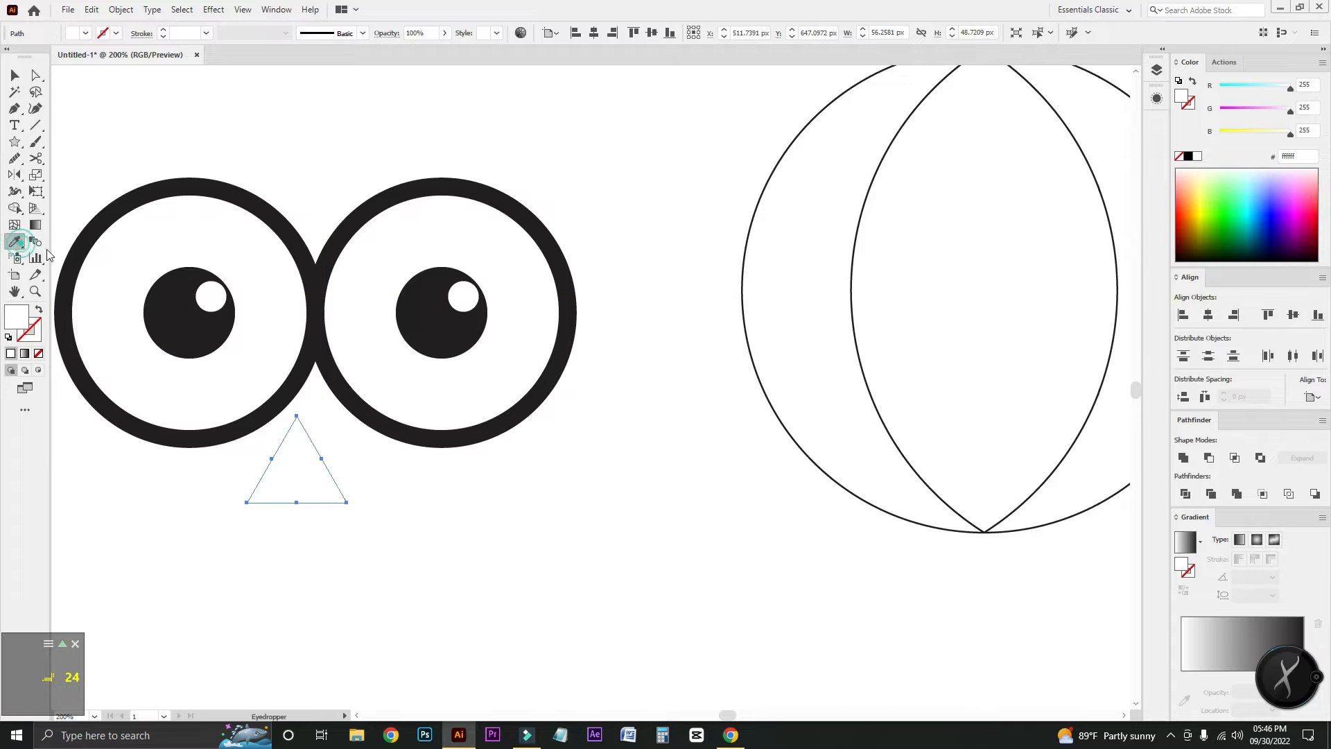
{"action": "left_click", "coordinate": [313, 289]}
Rotate the triangle 180° and place it, narrowed, as a beak where the two eye rings meet.
{"action": "left_click", "coordinate": [15, 74]}
{"action": "key", "text": "r"}
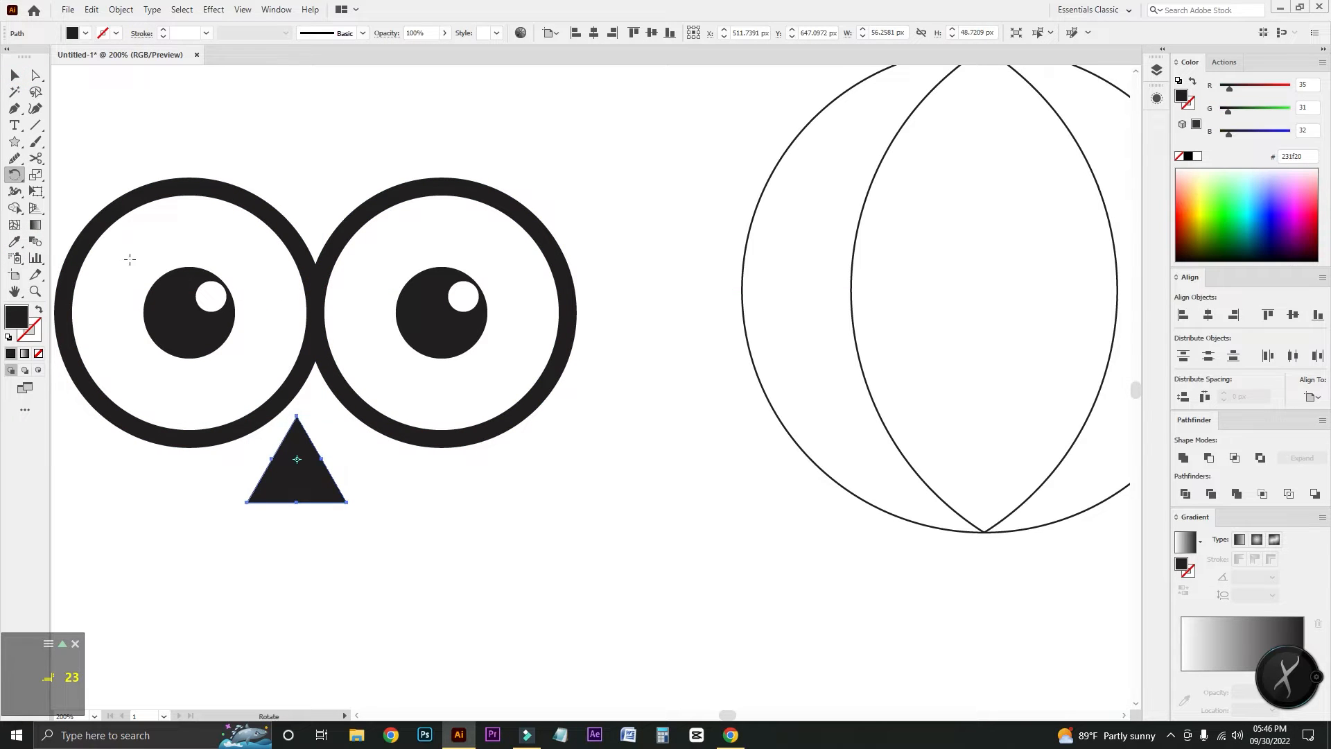
{"action": "key", "text": "Return"}
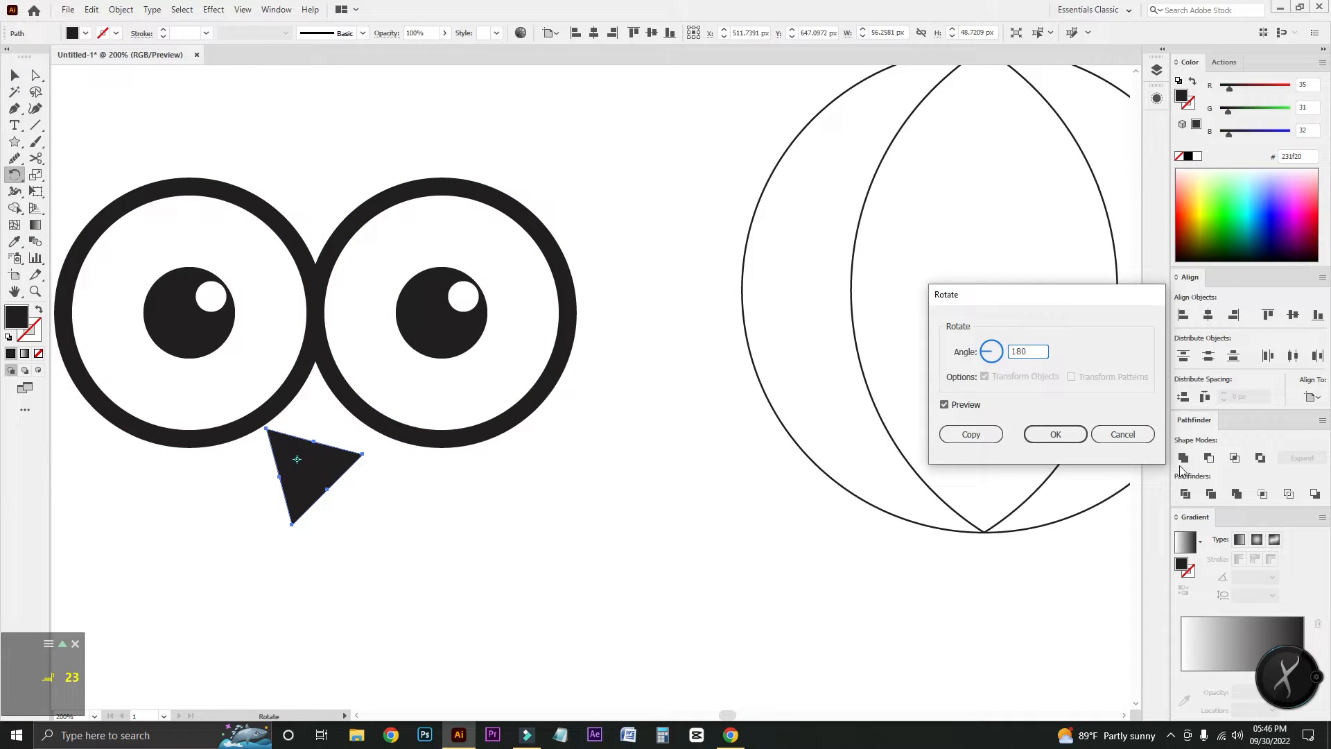
{"action": "left_click", "coordinate": [1071, 435]}
{"action": "left_click", "coordinate": [15, 74]}
{"action": "left_click_drag", "start_coordinate": [346, 458], "coordinate": [318, 388]}
Trim away the beak corners that stick out inside the two eye rings with Shape Builder.
{"action": "left_click", "coordinate": [358, 402], "text": "shift"}
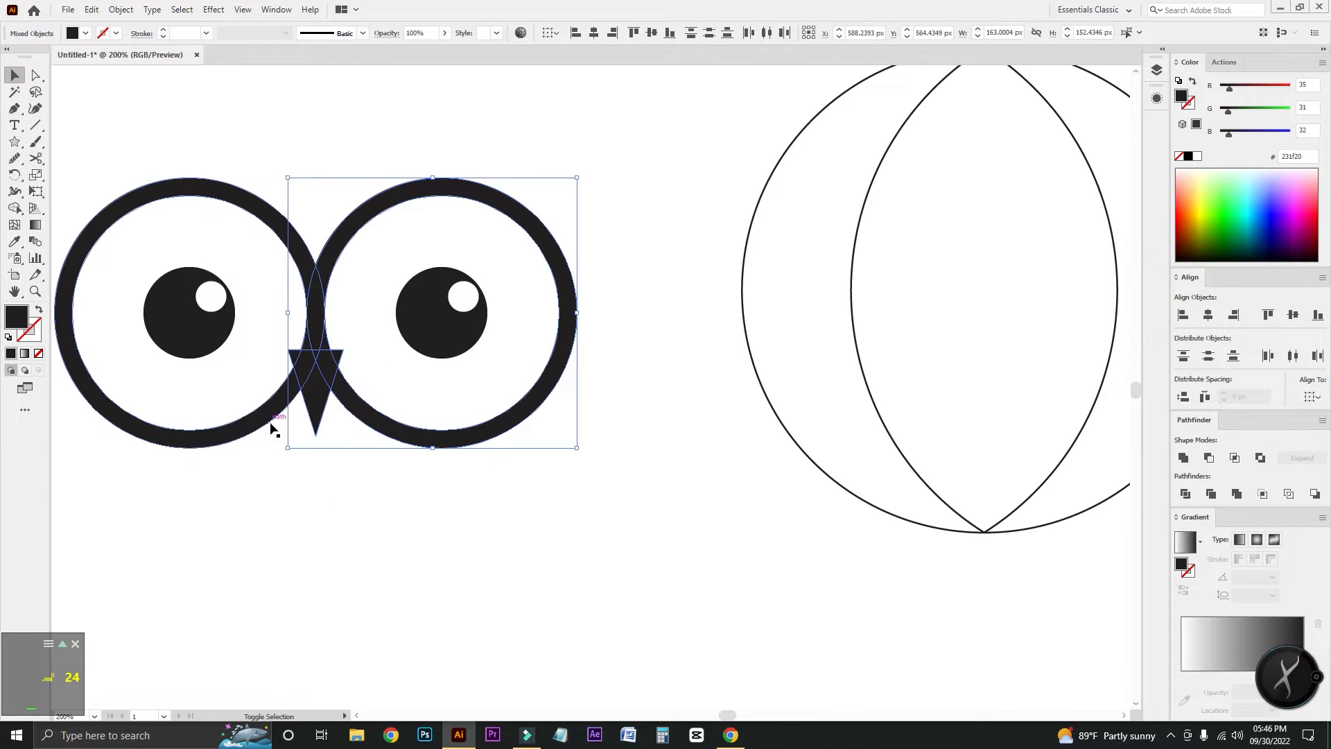
{"action": "left_click", "coordinate": [270, 428], "text": "shift"}
{"action": "key", "text": "ctrl+equal"}
{"action": "left_click", "coordinate": [15, 207]}
{"action": "left_click", "coordinate": [388, 347], "text": "alt"}
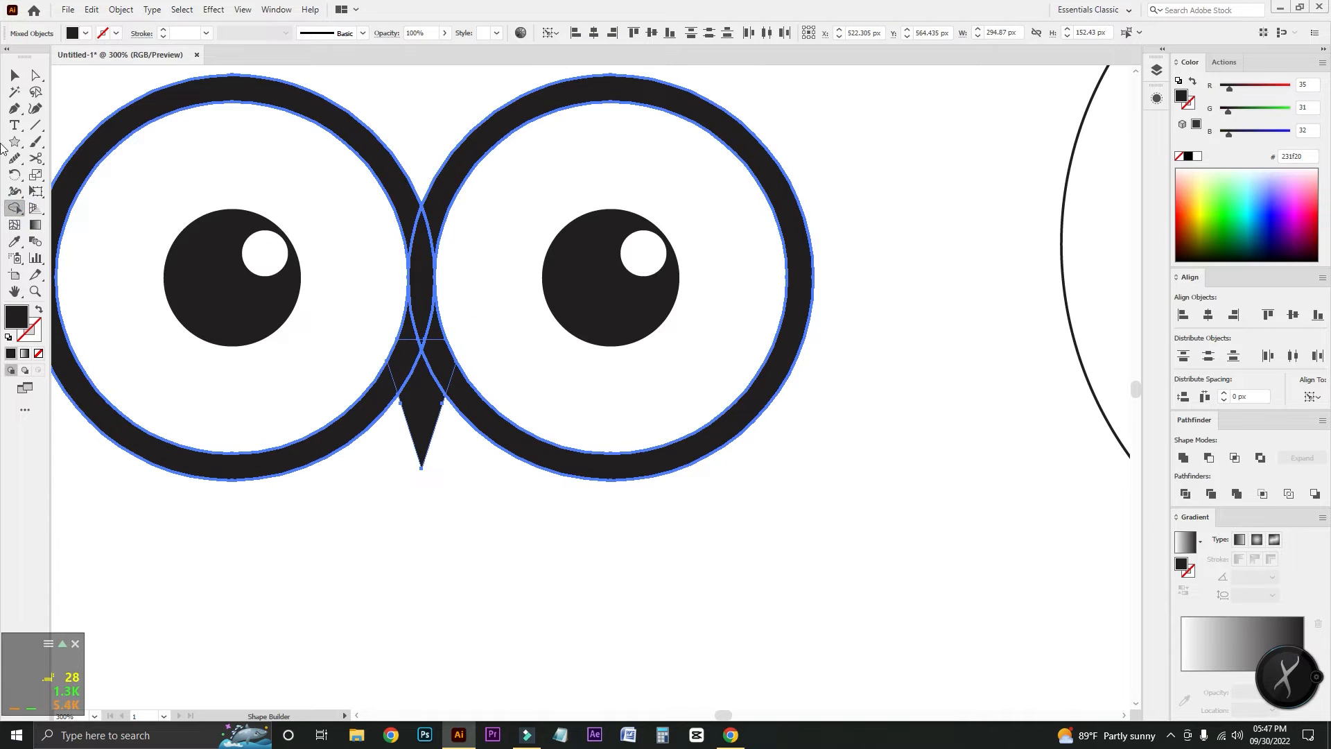
{"action": "left_click", "coordinate": [18, 78]}
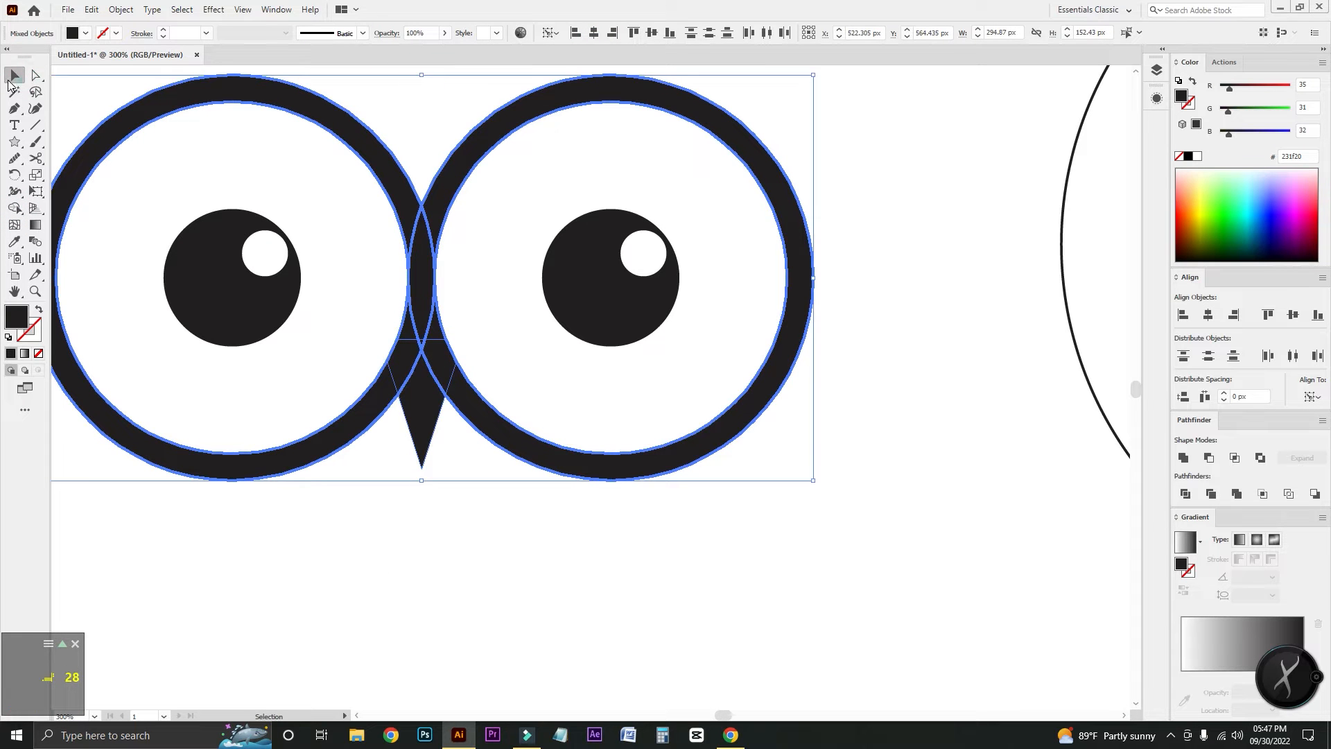
{"action": "left_click", "coordinate": [503, 535]}
Group both eyes and the beak into one object.
{"action": "key", "text": "ctrl+minus"}
{"action": "key", "text": "ctrl+minus"}
{"action": "left_click_drag", "start_coordinate": [254, 228], "coordinate": [849, 527]}
{"action": "right_click", "coordinate": [613, 397]}
{"action": "left_click_drag", "start_coordinate": [307, 220], "coordinate": [659, 437]}
{"action": "right_click", "coordinate": [548, 344]}
{"action": "left_click", "coordinate": [585, 449]}
{"action": "left_click", "coordinate": [845, 535]}
Give the large circle a 30 pt stroke aligned to the outside of its path.
{"action": "left_click_drag", "start_coordinate": [995, 544], "coordinate": [651, 543]}
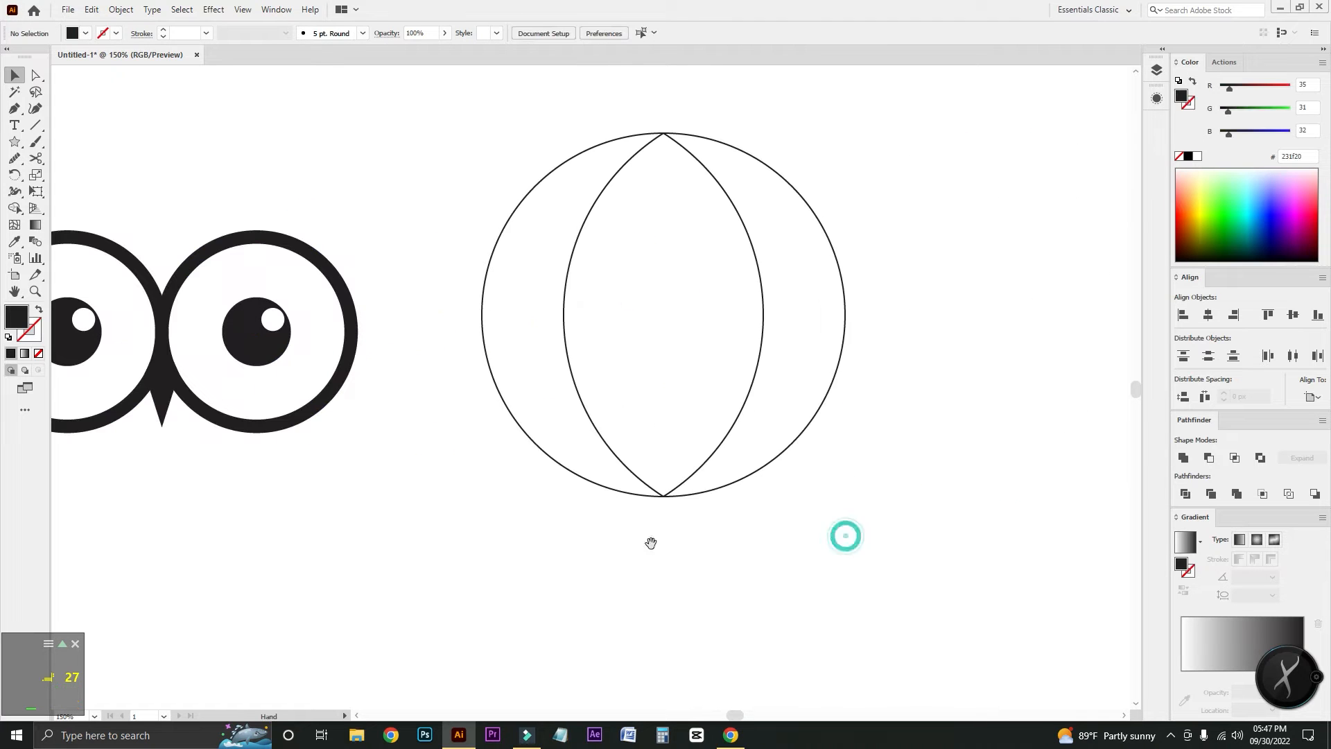
{"action": "left_click_drag", "start_coordinate": [878, 492], "coordinate": [809, 400]}
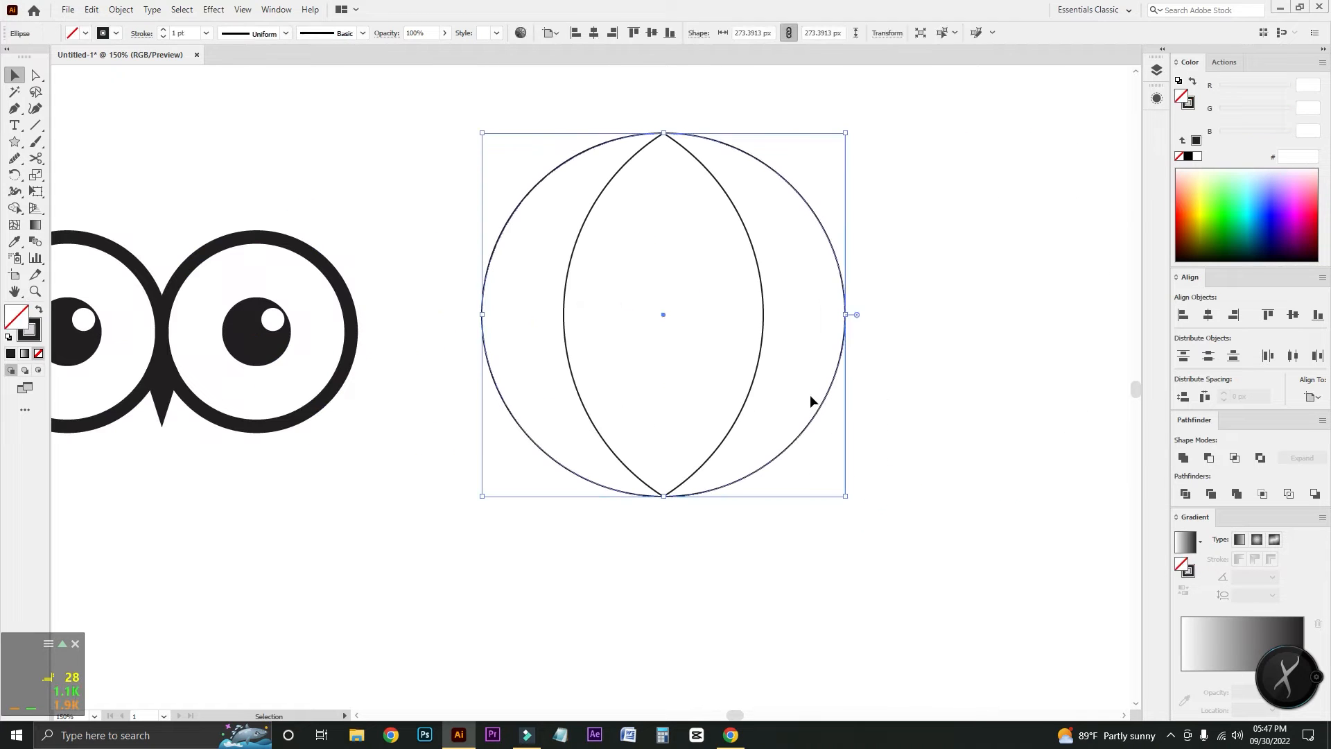
{"action": "left_click", "coordinate": [160, 27]}
{"action": "left_click_drag", "start_coordinate": [186, 34], "coordinate": [160, 38]}
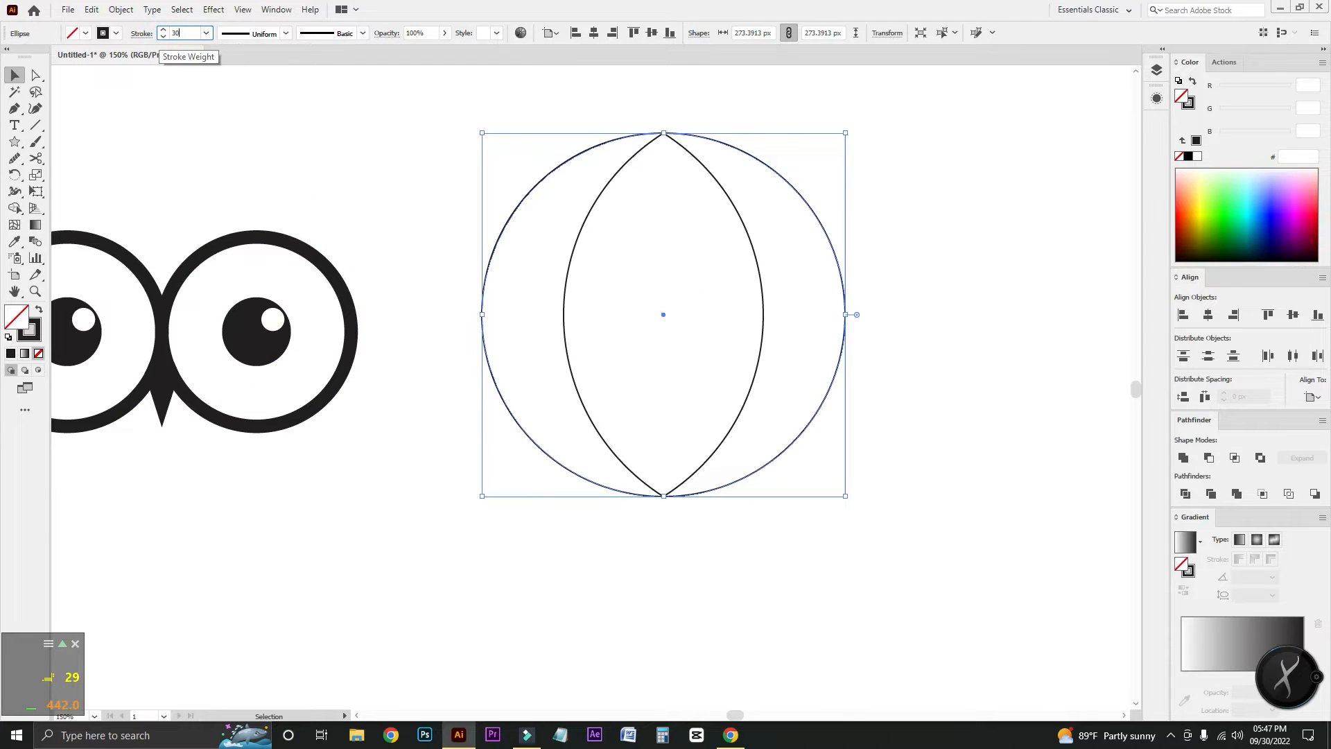
{"action": "type", "text": "30"}
{"action": "left_click", "coordinate": [142, 35]}
{"action": "left_click", "coordinate": [84, 106]}
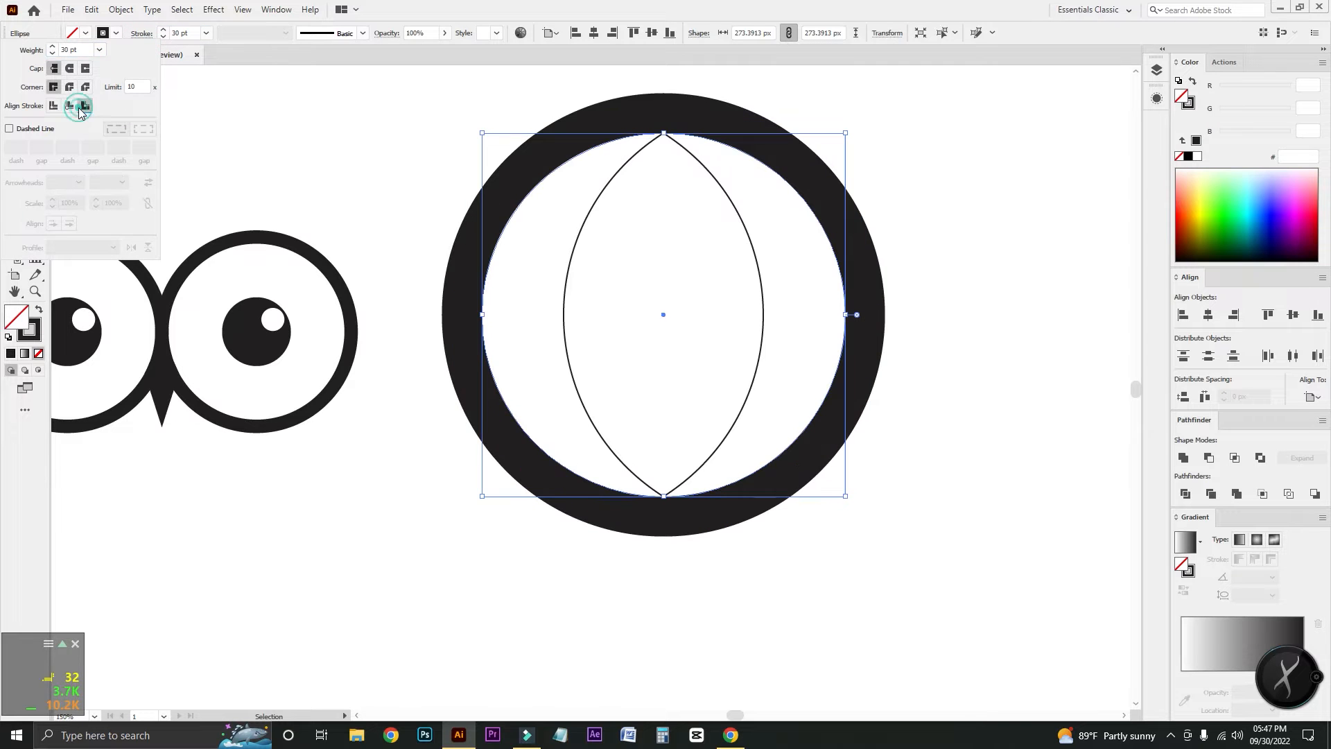
Set the large circle's stroke weight to 15 pt.
{"action": "left_click", "coordinate": [176, 32]}
{"action": "left_click_drag", "start_coordinate": [183, 34], "coordinate": [163, 47]}
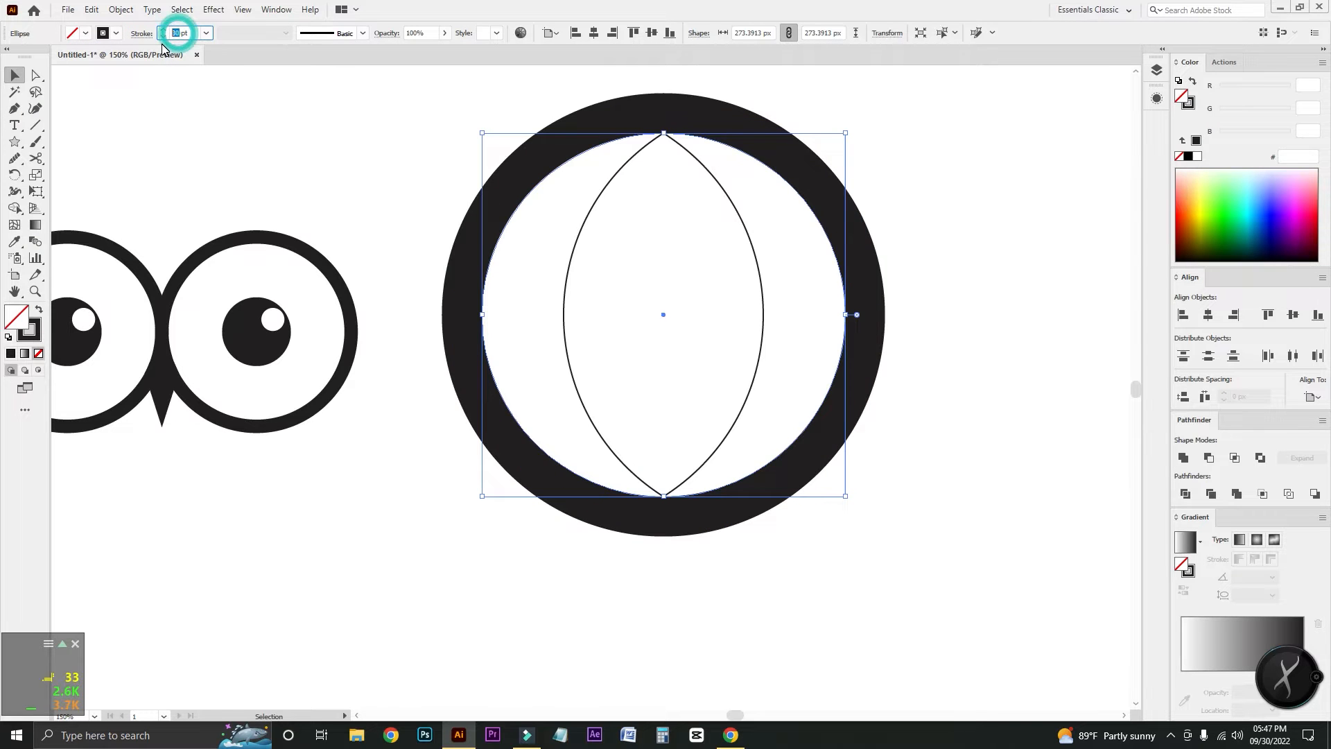
{"action": "key", "text": "Return"}
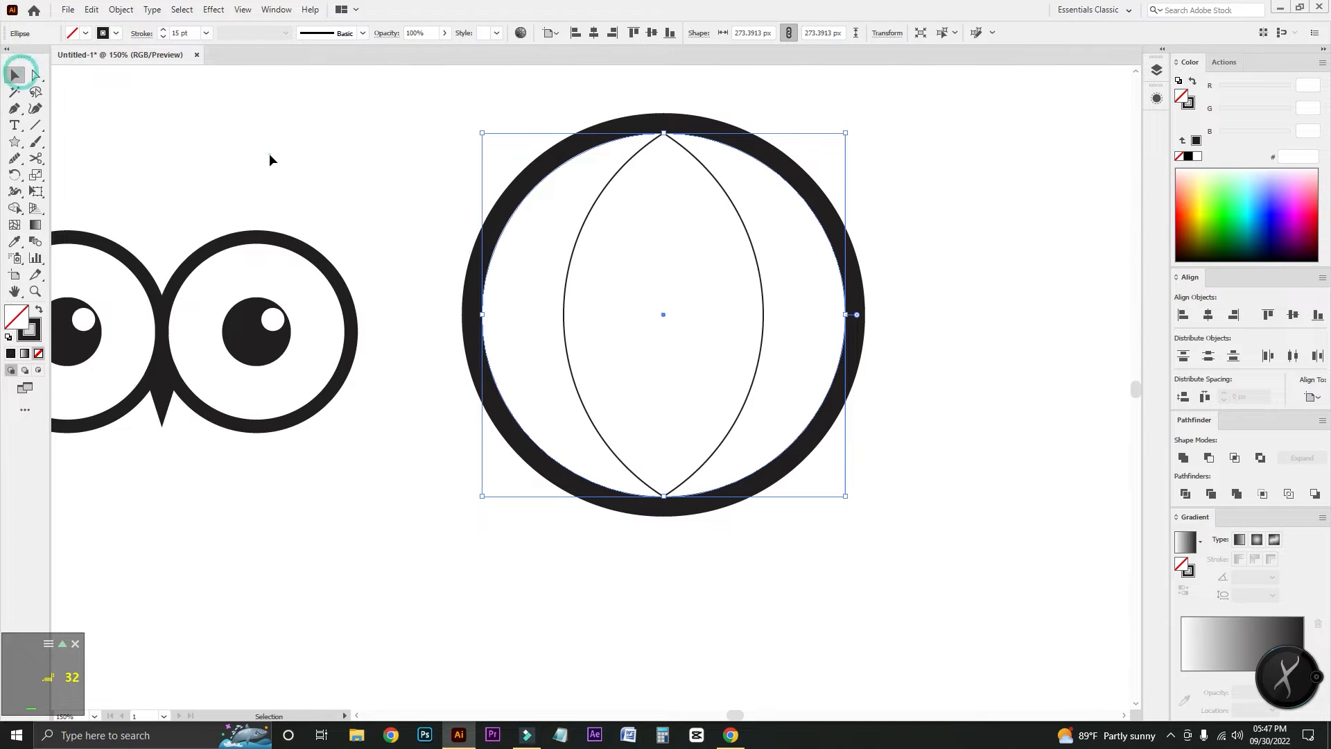
{"action": "left_click", "coordinate": [269, 156]}
Copy the large circle and paste the duplicate in front of it.
{"action": "left_click_drag", "start_coordinate": [958, 290], "coordinate": [713, 313]}
{"action": "left_click_drag", "start_coordinate": [436, 124], "coordinate": [794, 368]}
{"action": "left_click_drag", "start_coordinate": [919, 368], "coordinate": [825, 348]}
{"action": "left_click", "coordinate": [114, 11]}
{"action": "mouse_move", "coordinate": [91, 10]}
{"action": "left_click", "coordinate": [137, 79]}
{"action": "left_click", "coordinate": [92, 10]}
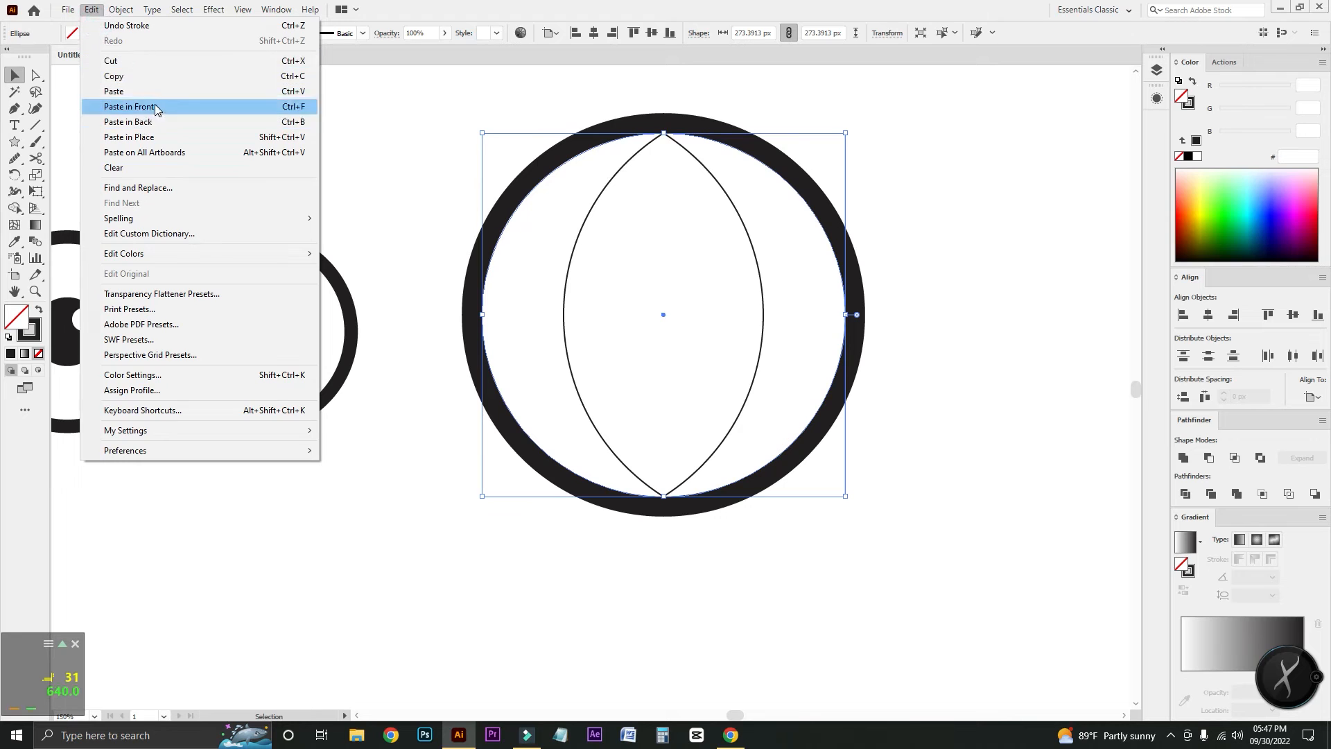
{"action": "left_click", "coordinate": [154, 107]}
Fill the two outer crescents between the circle copy and the arcs with blue #00aeef using Shape Builder.
{"action": "left_click", "coordinate": [563, 297], "text": "shift"}
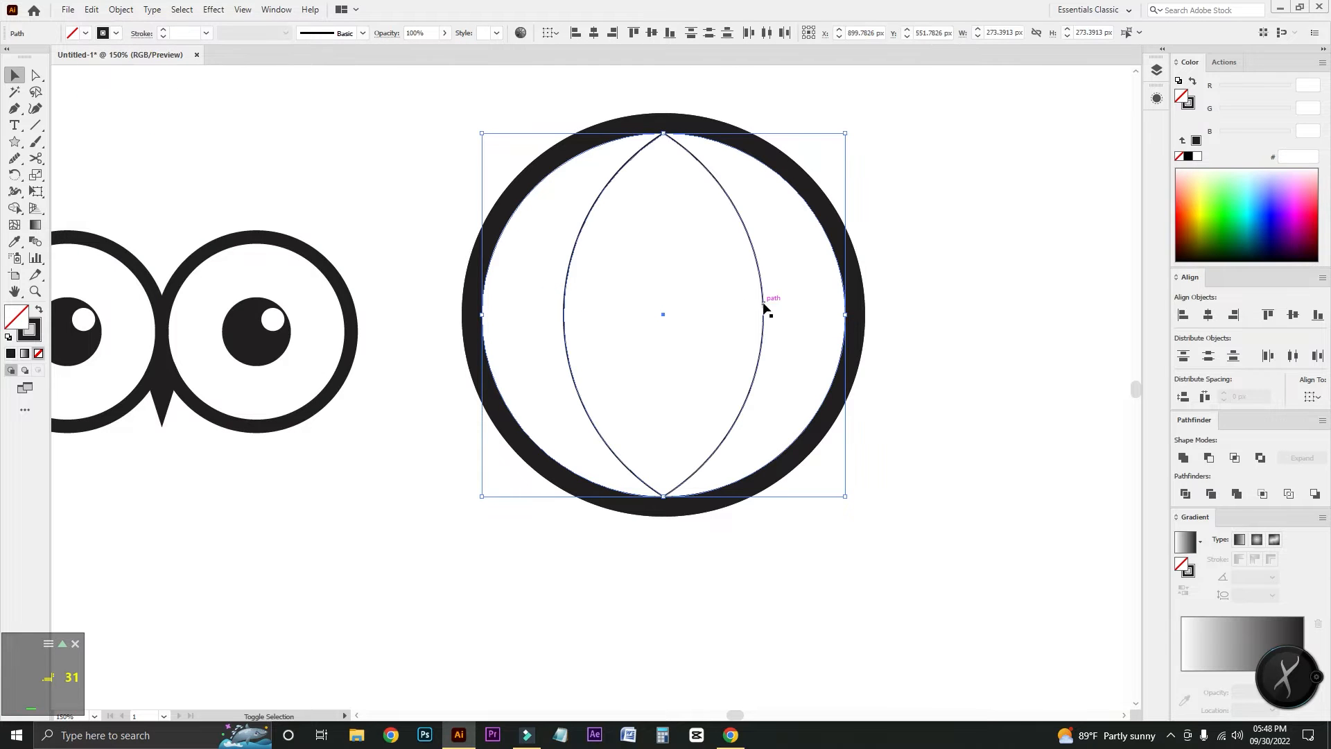
{"action": "left_click", "coordinate": [15, 208]}
{"action": "left_click", "coordinate": [39, 310]}
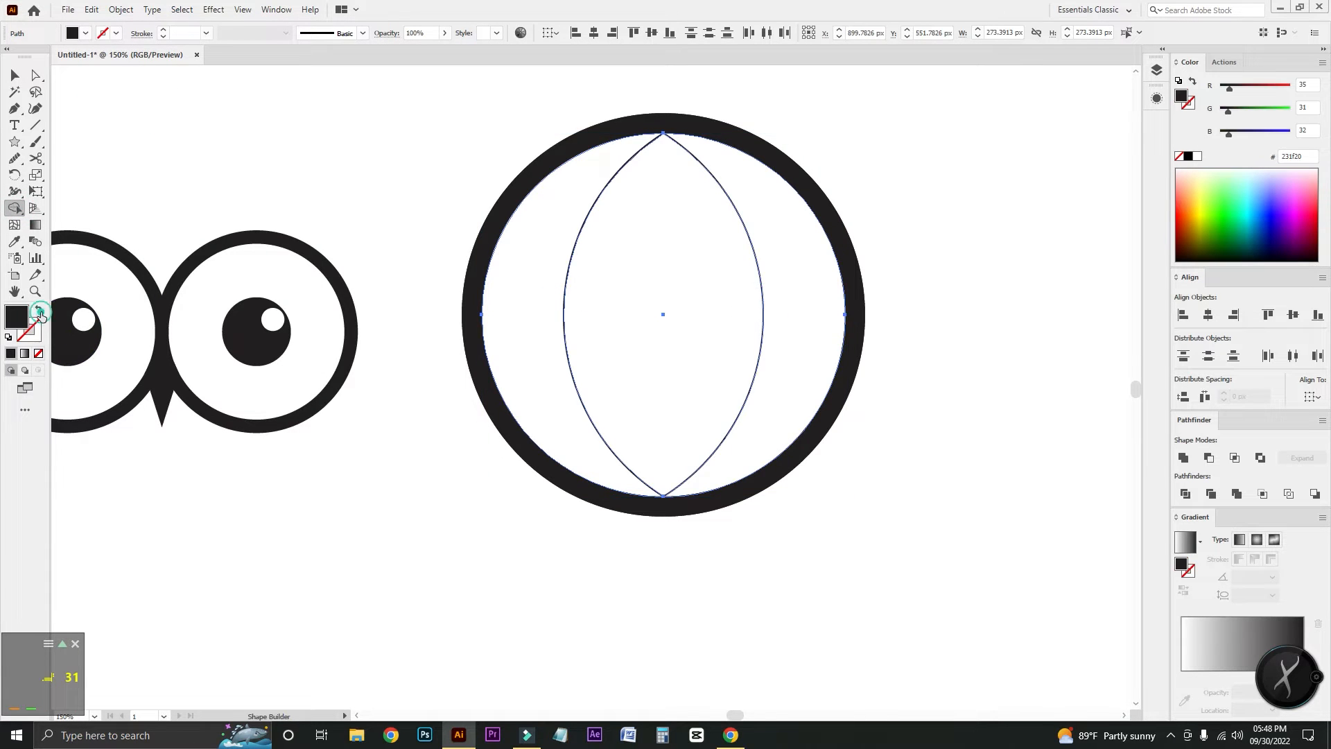
{"action": "left_click", "coordinate": [86, 33]}
{"action": "left_click", "coordinate": [81, 54]}
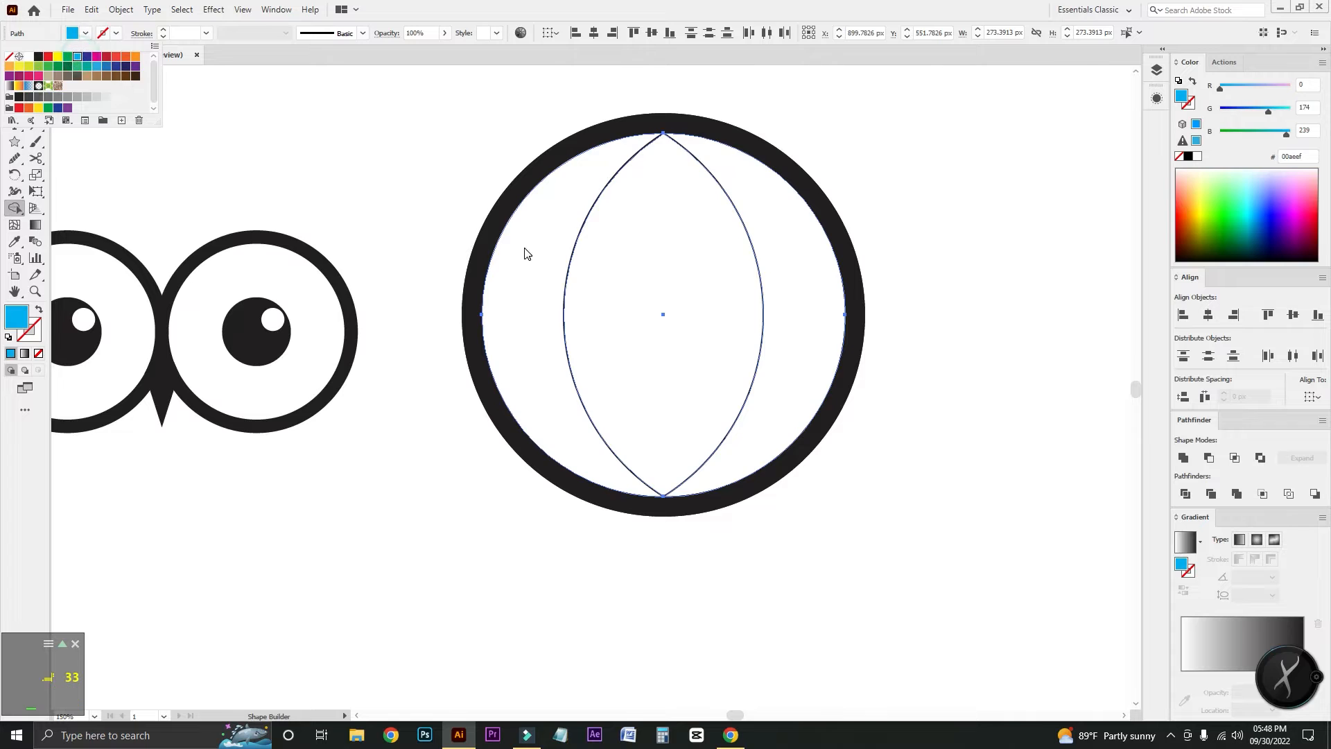
{"action": "left_click", "coordinate": [538, 272]}
{"action": "left_click", "coordinate": [19, 77]}
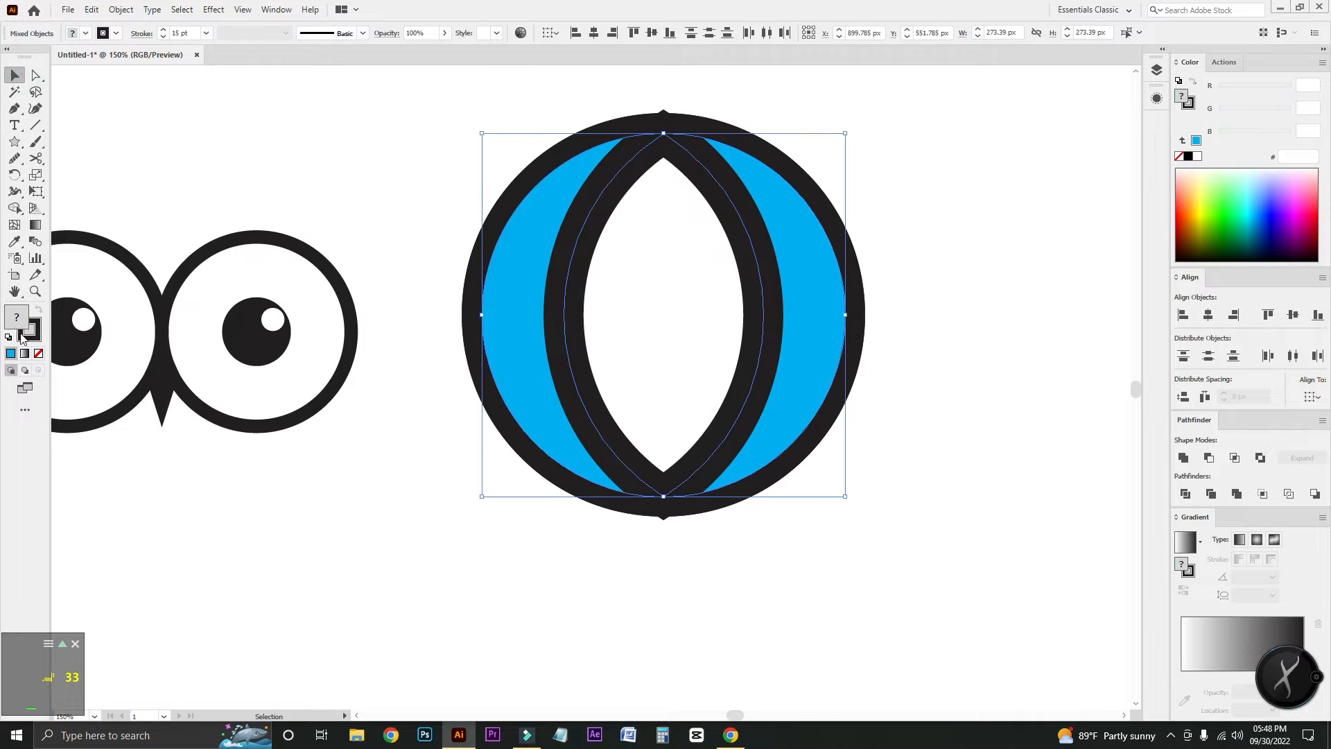
Remove the stroke from the lens shape in the middle of the large circle.
{"action": "left_click", "coordinate": [404, 211]}
{"action": "left_click", "coordinate": [578, 306]}
{"action": "left_click", "coordinate": [32, 331]}
{"action": "left_click", "coordinate": [402, 244]}
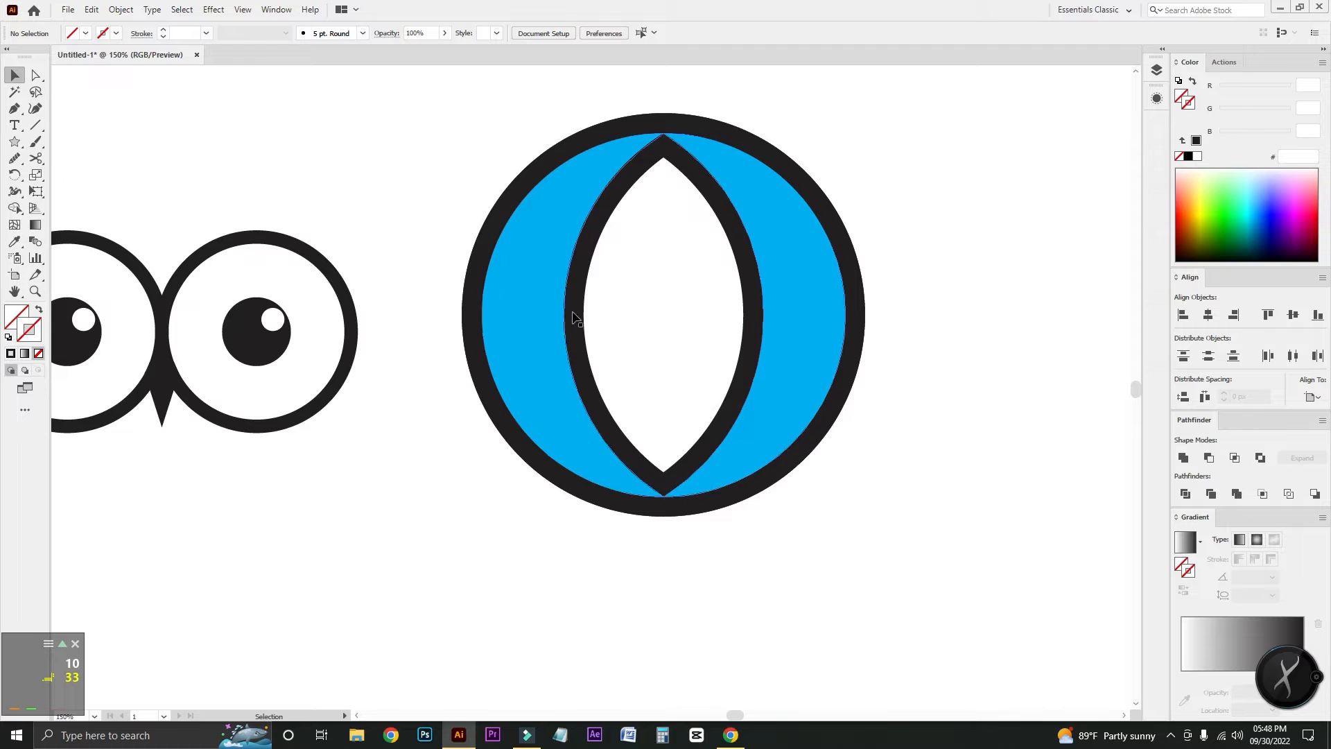
Move the blue crescent shape downward and delete the original large circle behind it.
{"action": "left_click_drag", "start_coordinate": [578, 317], "coordinate": [609, 321]}
{"action": "left_click_drag", "start_coordinate": [801, 269], "coordinate": [803, 437]}
{"action": "left_click", "coordinate": [962, 293]}
{"action": "left_click", "coordinate": [838, 239]}
{"action": "key", "text": "Delete"}
Move the blue crescent shape back up beside the eyes.
{"action": "key", "text": "x"}
{"action": "left_click", "coordinate": [737, 459]}
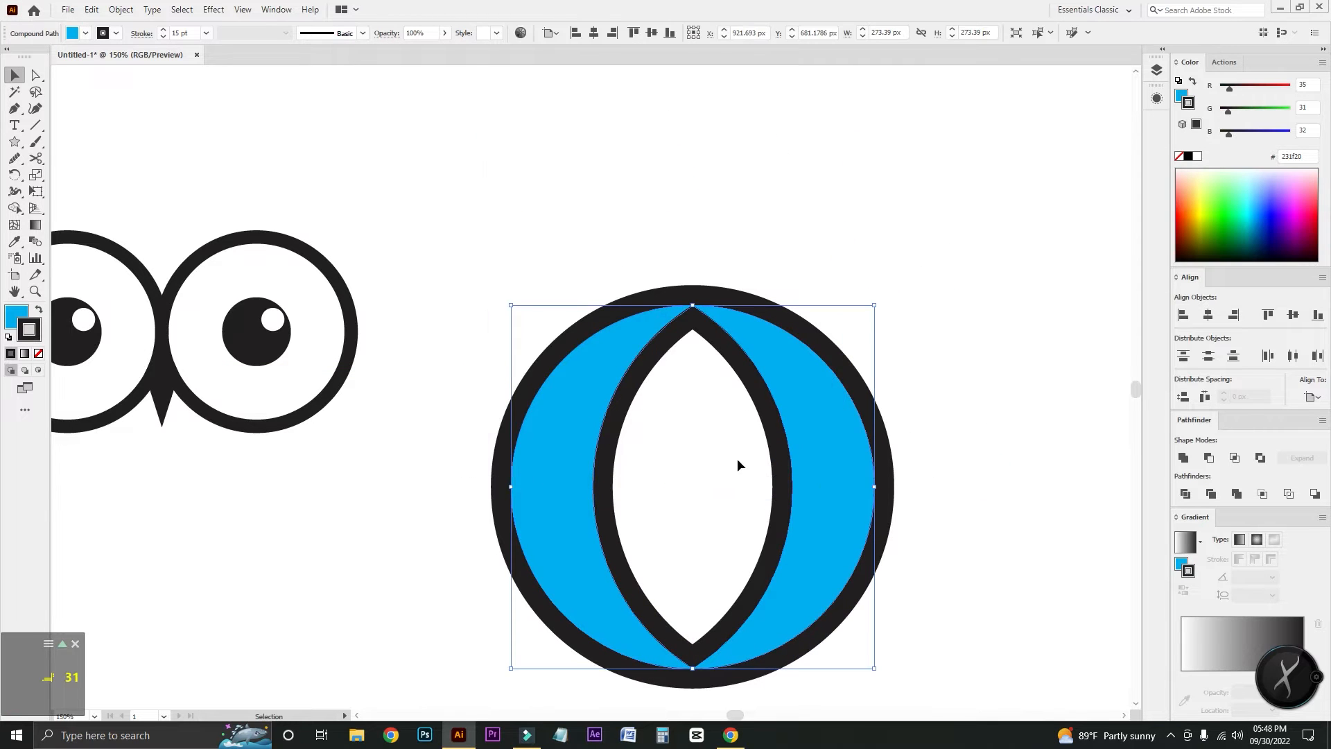
{"action": "left_click_drag", "start_coordinate": [747, 357], "coordinate": [696, 305]}
Bring the grouped eyes and beak to the front of the stacking order.
{"action": "left_click", "coordinate": [868, 307]}
{"action": "key", "text": "space"}
{"action": "left_click_drag", "start_coordinate": [866, 301], "coordinate": [987, 328]}
{"action": "left_click_drag", "start_coordinate": [108, 180], "coordinate": [355, 494]}
{"action": "key", "text": "ctrl+shift+]"}
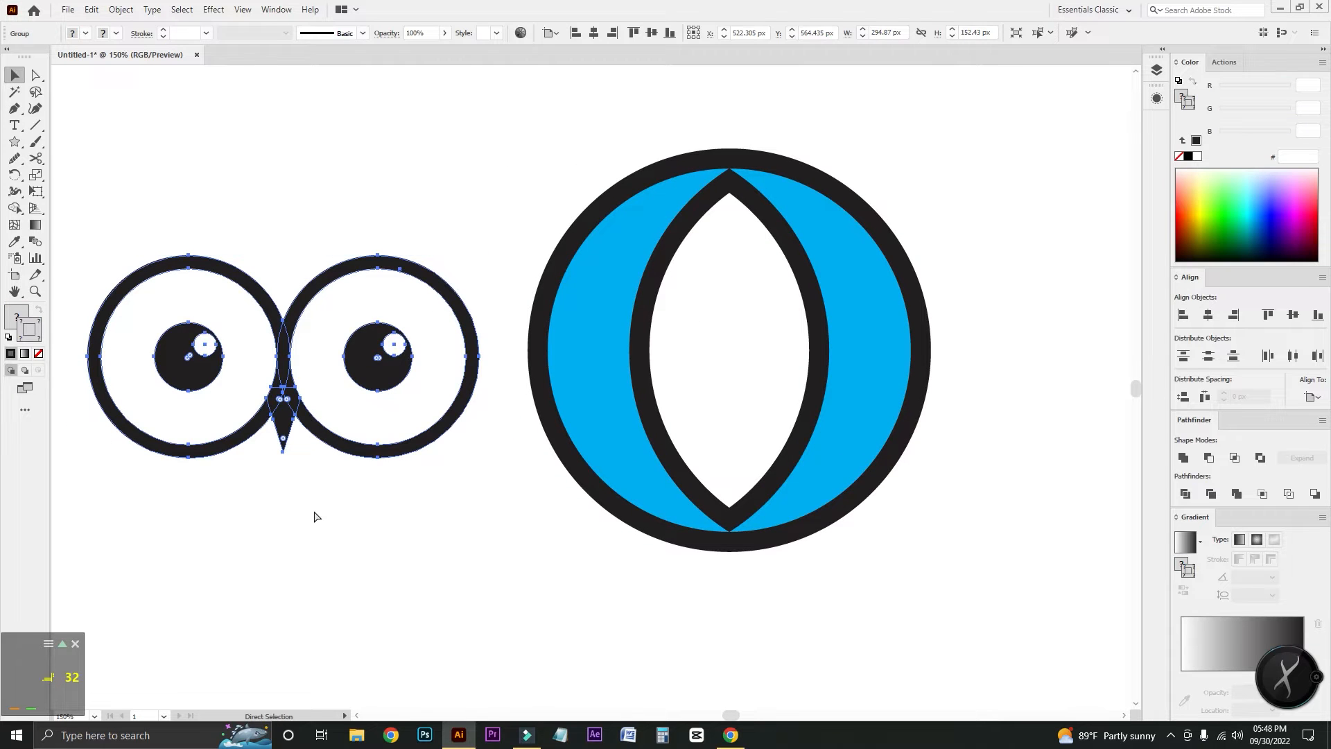
Fill the interiors of both large eye circles with white and no stroke using Shape Builder.
{"action": "left_click", "coordinate": [583, 360], "text": "shift"}
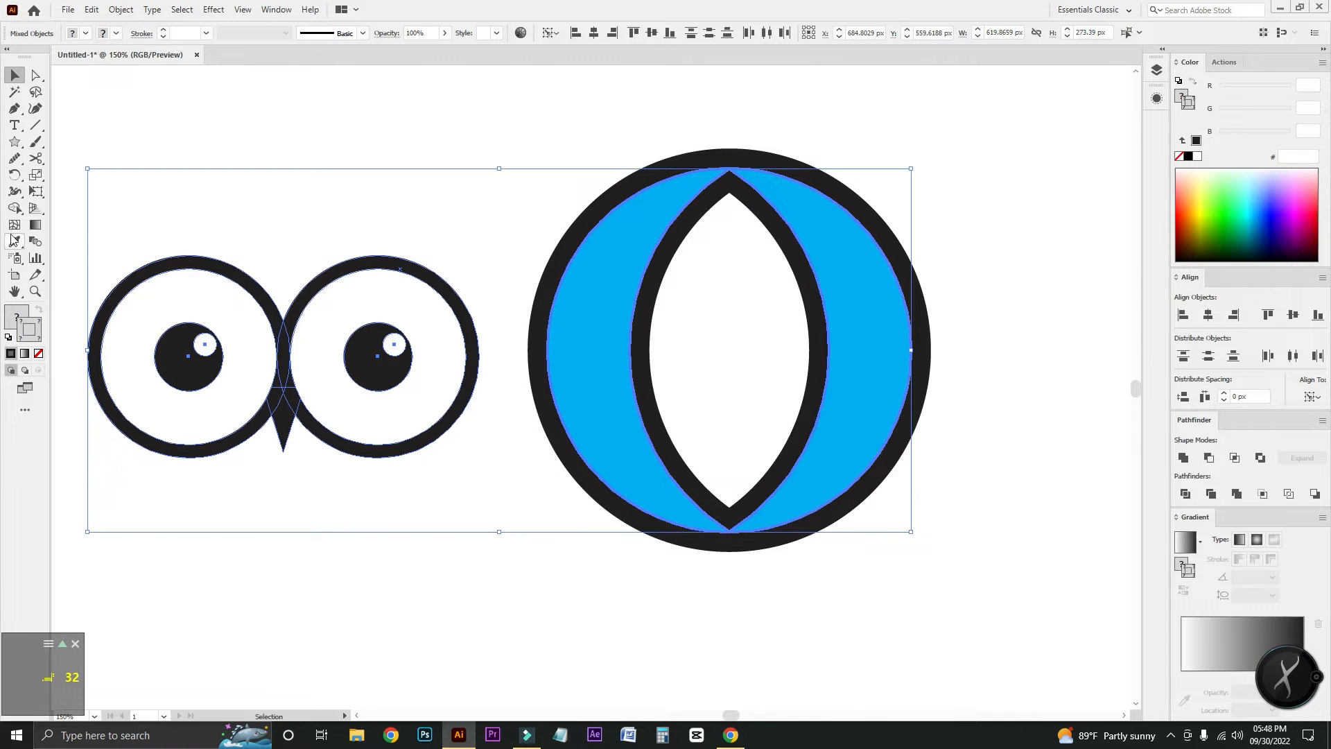
{"action": "left_click", "coordinate": [14, 207]}
{"action": "left_click", "coordinate": [85, 33]}
{"action": "left_click", "coordinate": [29, 56]}
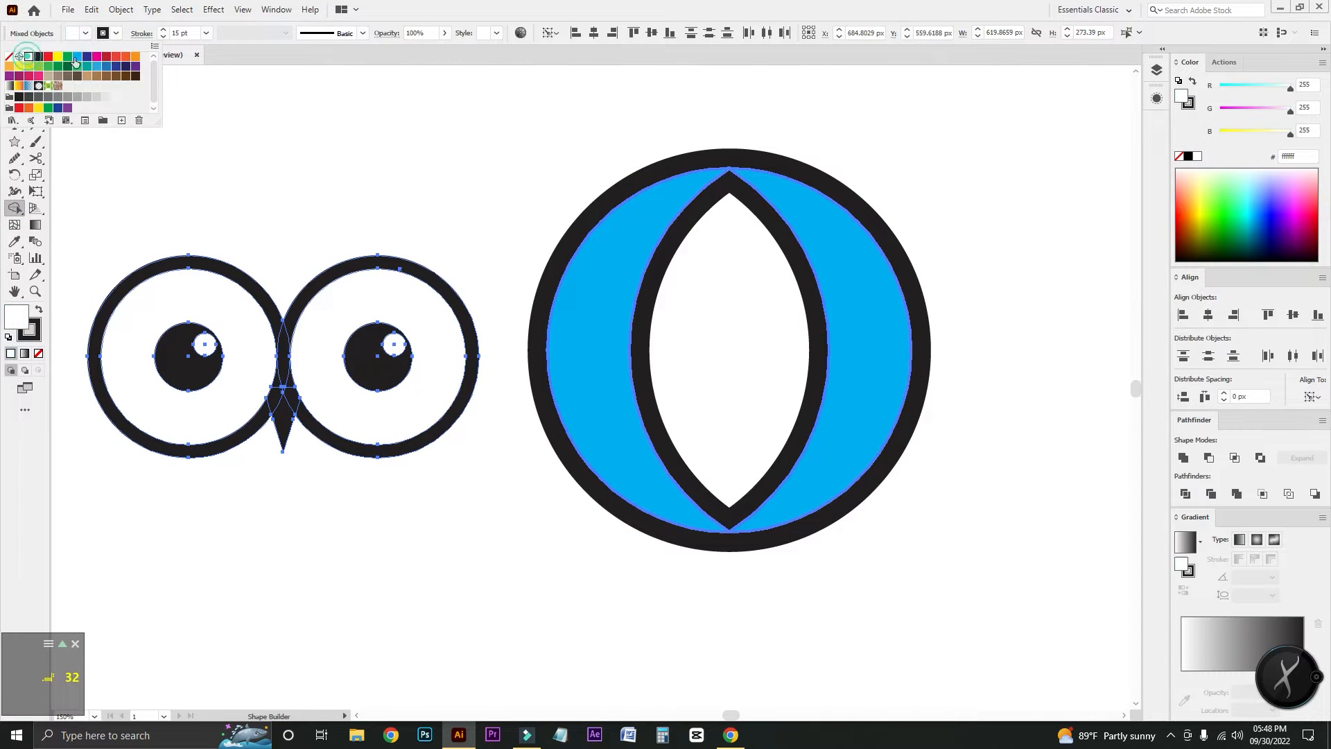
{"action": "left_click", "coordinate": [116, 33]}
{"action": "left_click", "coordinate": [9, 57]}
{"action": "left_click", "coordinate": [155, 299]}
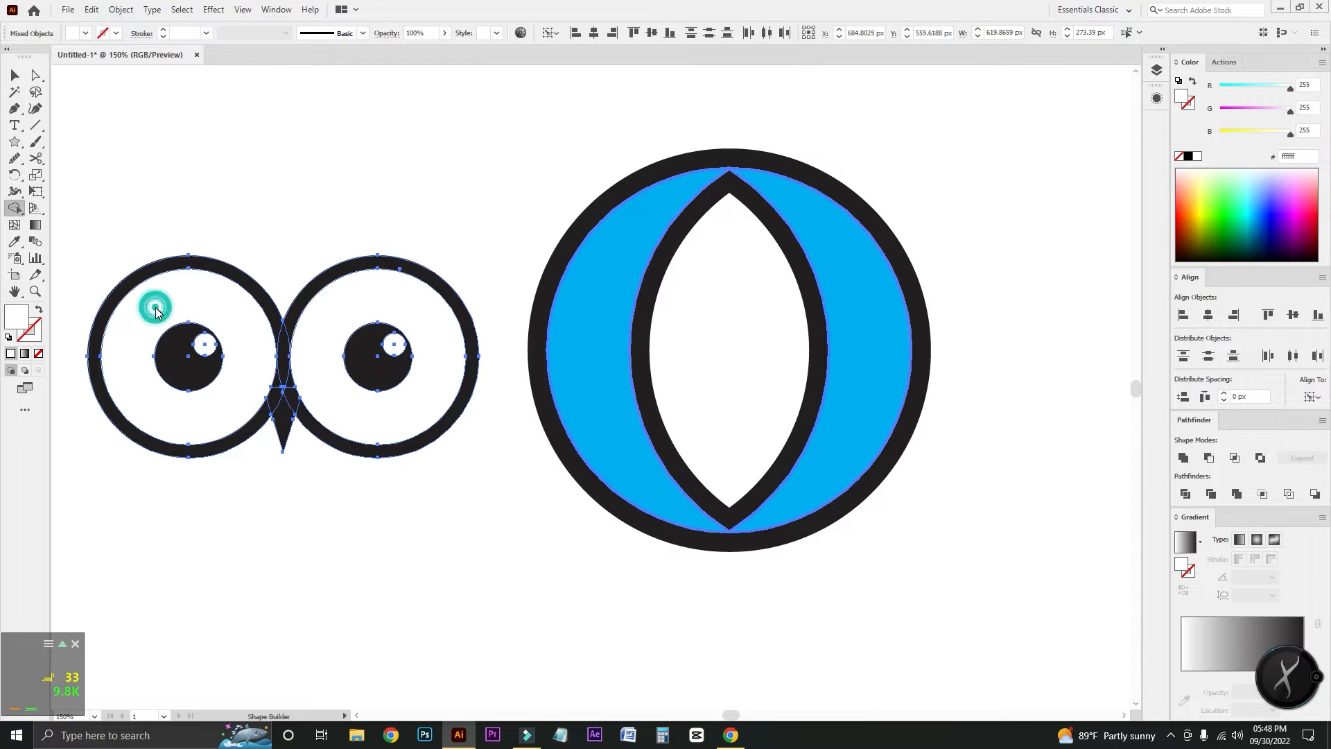
{"action": "left_click", "coordinate": [329, 319]}
Group the eyes and beak with their white fills, and centre them horizontally and vertically on the blue body circle.
{"action": "left_click", "coordinate": [15, 75]}
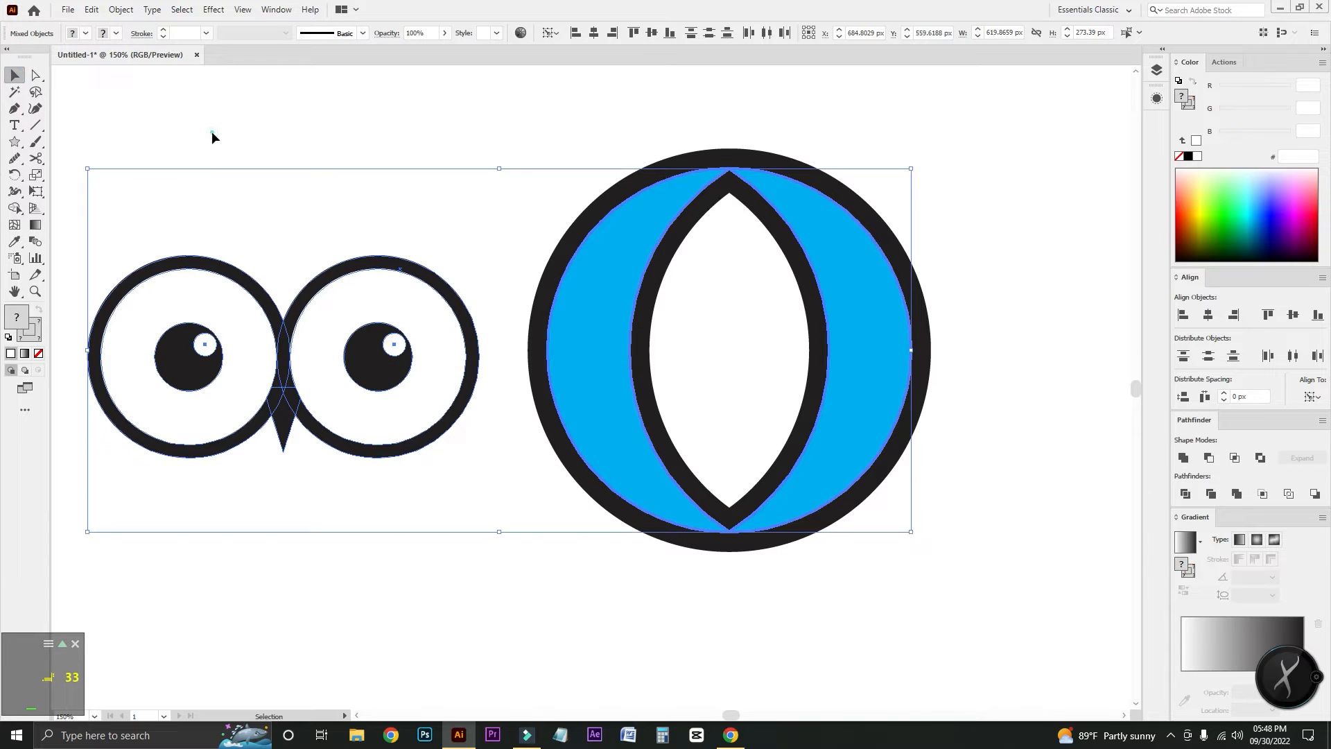
{"action": "left_click_drag", "start_coordinate": [120, 172], "coordinate": [426, 499]}
{"action": "key", "text": "ctrl+g"}
{"action": "left_click", "coordinate": [605, 331], "text": "shift"}
{"action": "left_click", "coordinate": [606, 331]}
{"action": "left_click", "coordinate": [593, 33]}
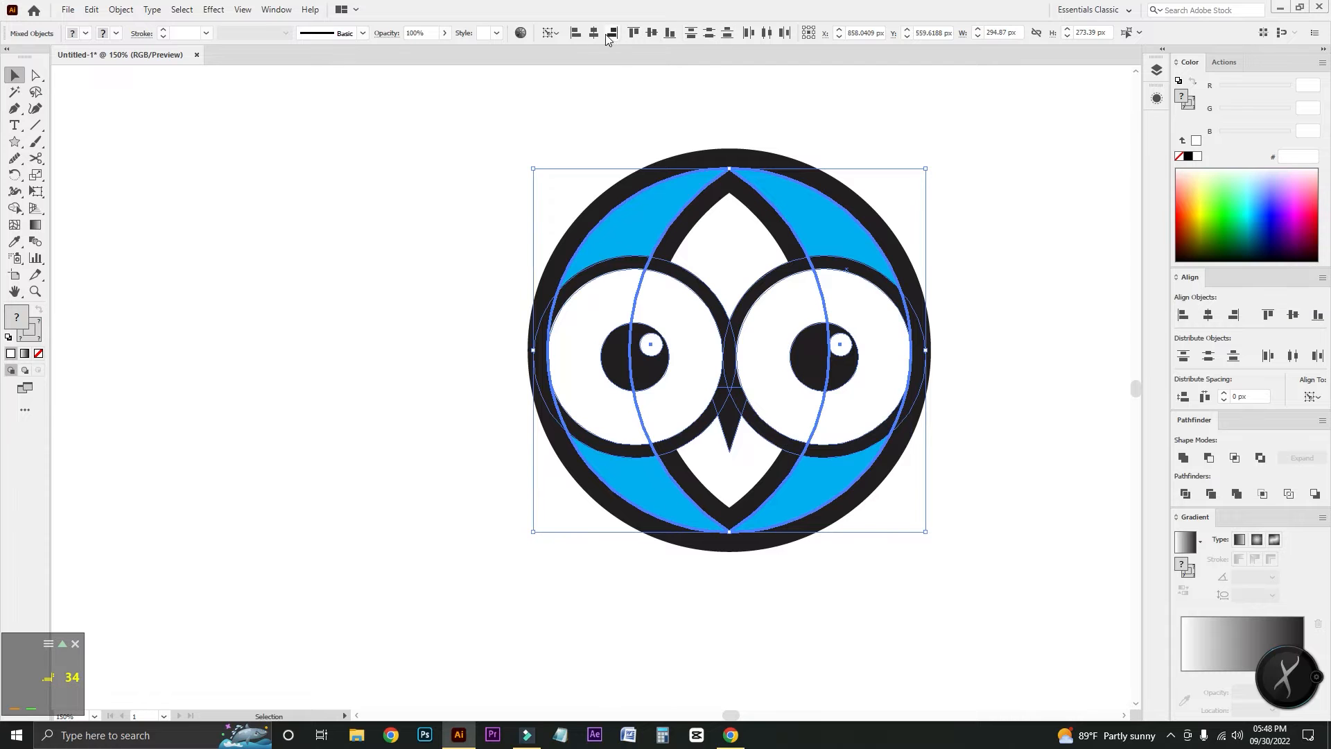
{"action": "left_click", "coordinate": [650, 33]}
{"action": "left_click", "coordinate": [479, 129]}
Move the eyes-and-beak group up on the body and scale it to about 273 px wide.
{"action": "left_click_drag", "start_coordinate": [666, 125], "coordinate": [458, 137]}
{"action": "left_click", "coordinate": [502, 374]}
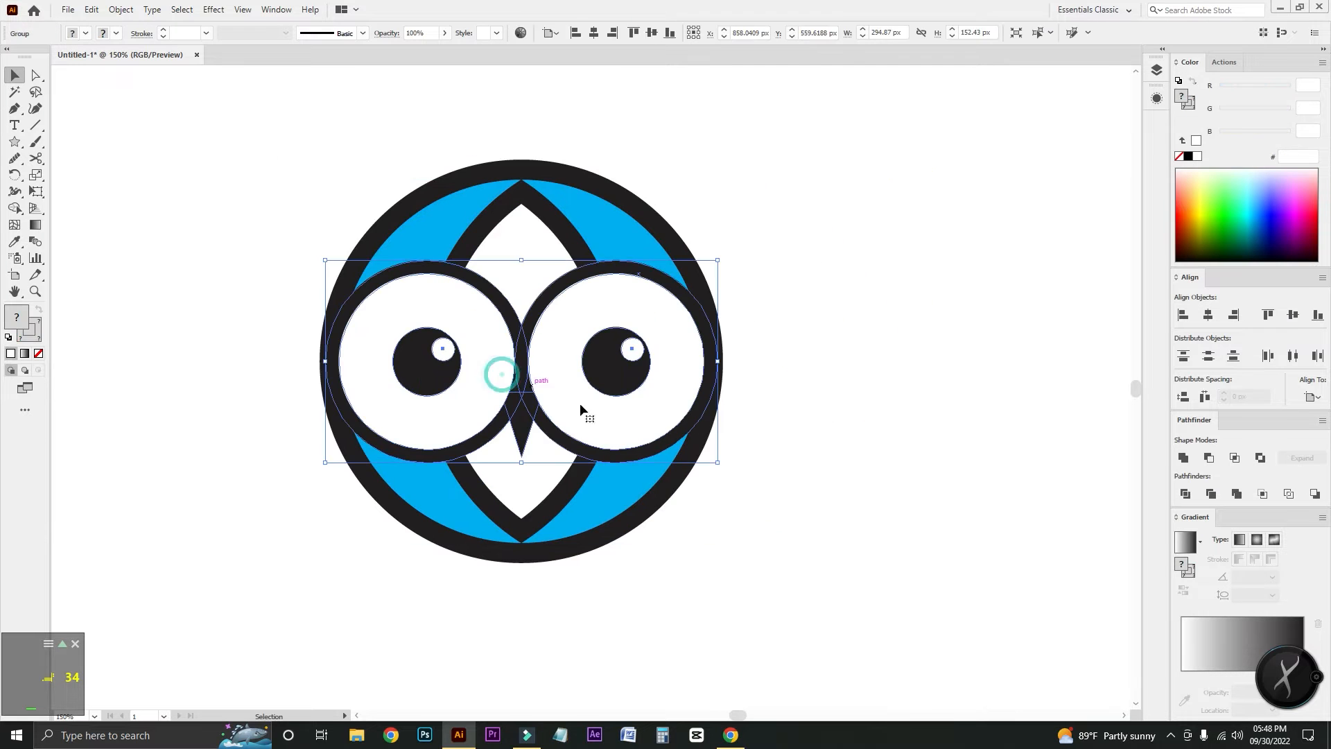
{"action": "left_click_drag", "start_coordinate": [712, 465], "coordinate": [683, 448]}
{"action": "left_click_drag", "start_coordinate": [551, 393], "coordinate": [537, 350]}
{"action": "left_click_drag", "start_coordinate": [682, 404], "coordinate": [706, 416]}
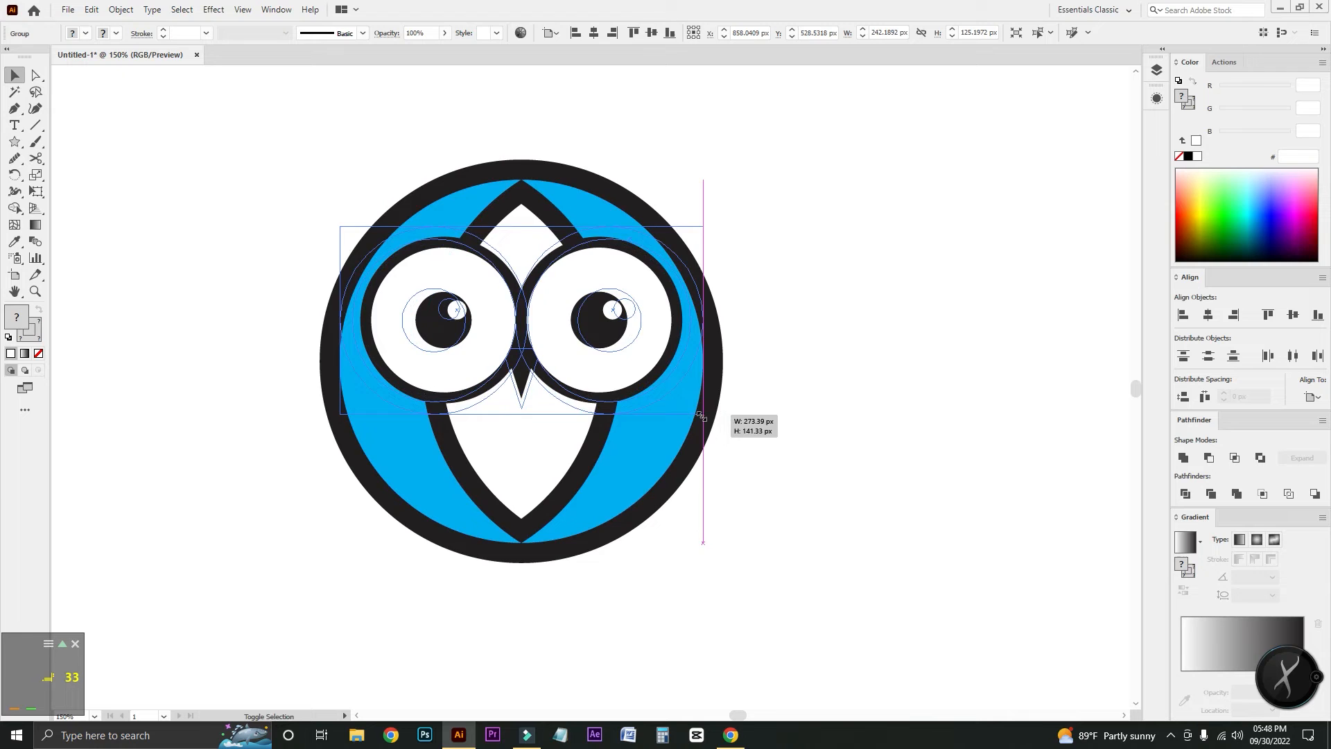
{"action": "left_click", "coordinate": [834, 353]}
{"action": "key", "text": "ctrl+minus"}
{"action": "key", "text": "ctrl+minus"}
{"action": "key", "text": "ctrl+plus"}
{"action": "left_click_drag", "start_coordinate": [836, 351], "coordinate": [843, 283]}
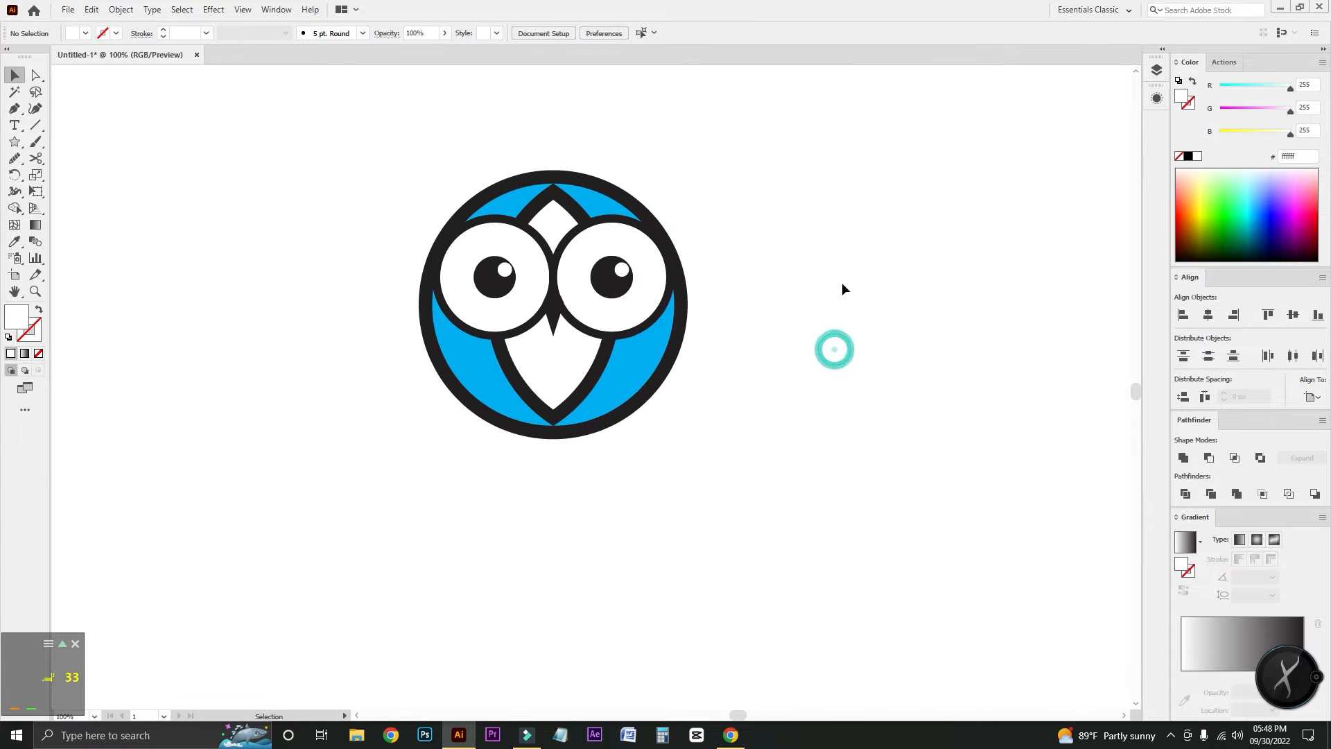
{"action": "key", "text": "ctrl+plus"}
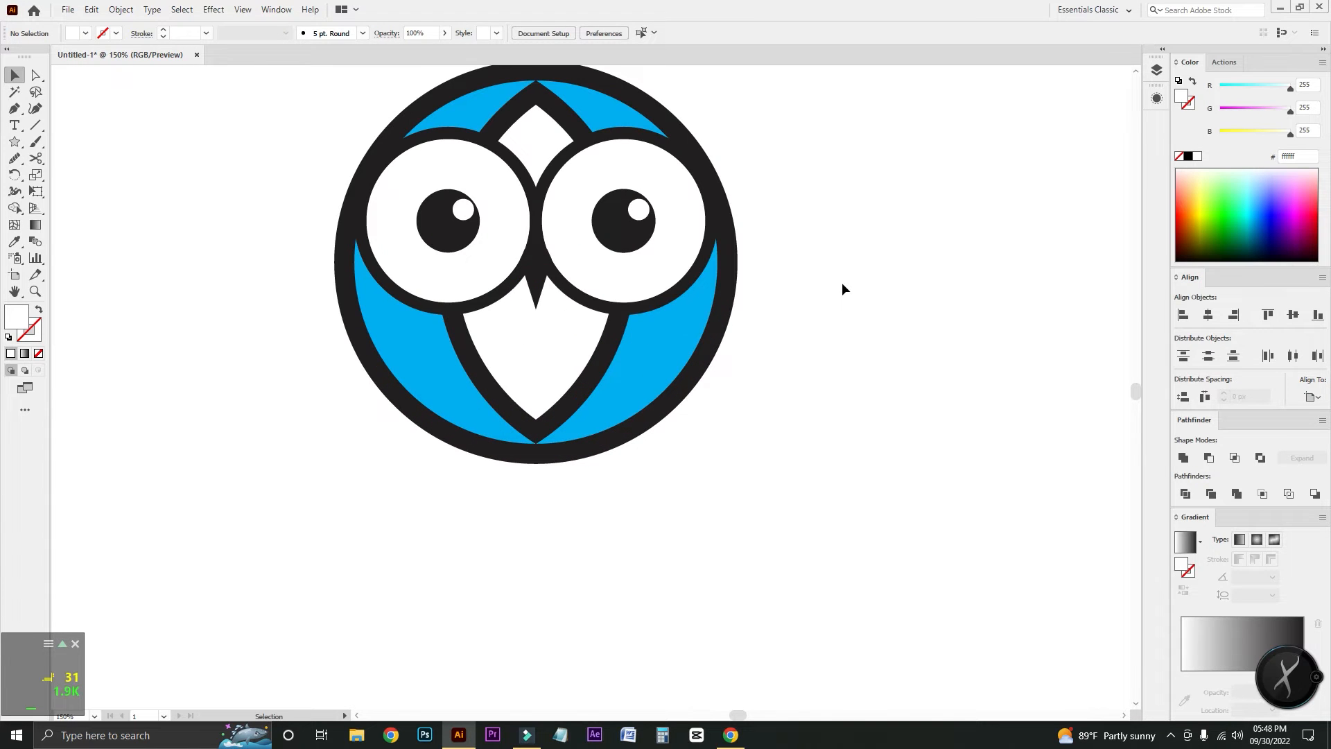
{"action": "scroll", "coordinate": [275, 344], "scroll_direction": "up", "scroll_amount": 3}
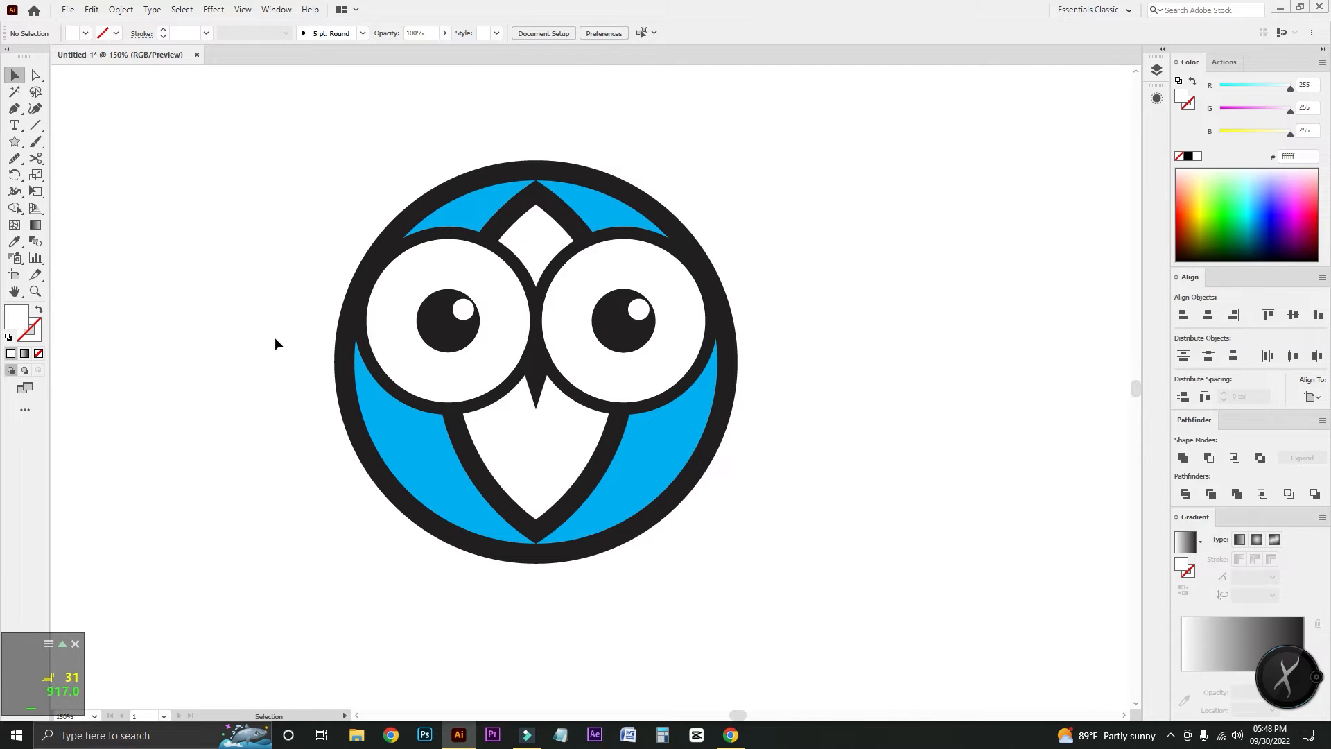
Draw a rounded rectangle foot about 48 px by 11 px under the body and fill it with the body outline's black.
{"action": "left_click", "coordinate": [13, 142]}
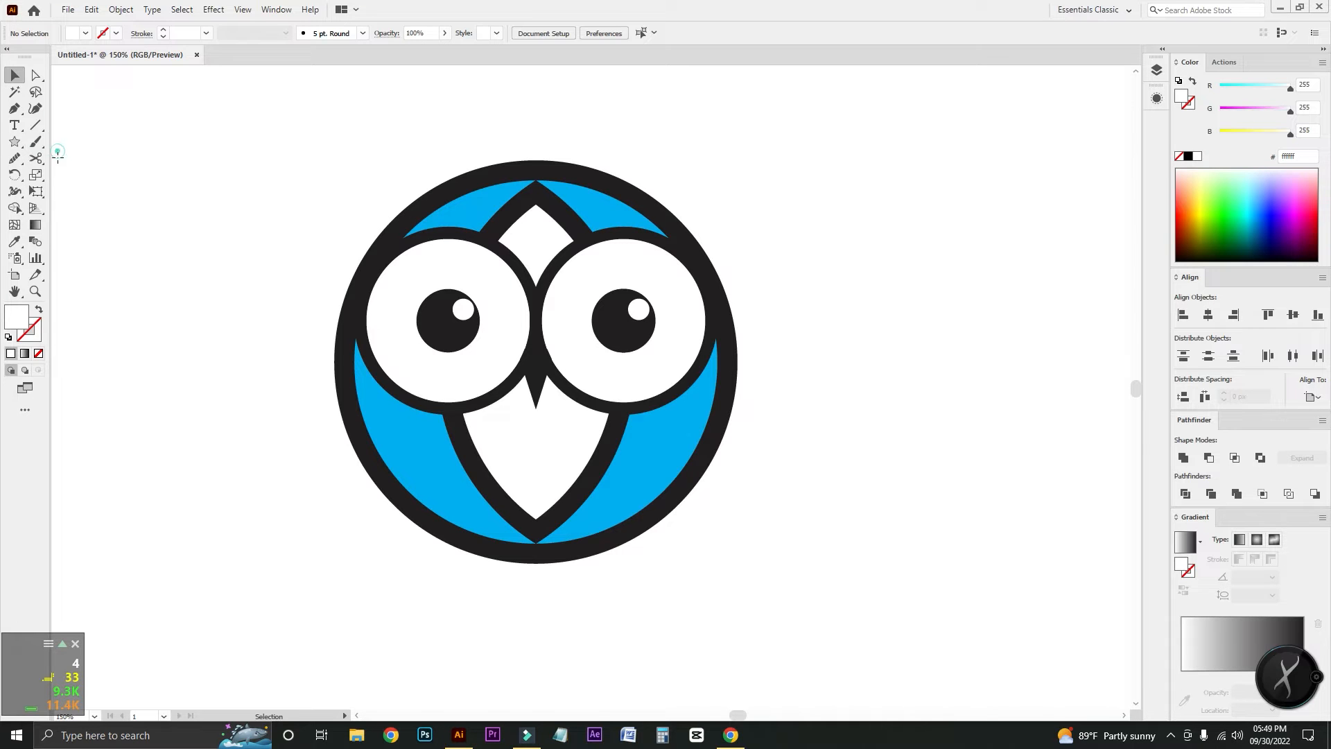
{"action": "left_click", "coordinate": [59, 157]}
{"action": "key", "text": "ctrl+plus"}
{"action": "key", "text": "ctrl+plus"}
{"action": "key", "text": "ctrl+plus"}
{"action": "scroll", "coordinate": [371, 235], "scroll_direction": "down", "scroll_amount": 1}
{"action": "left_click_drag", "start_coordinate": [314, 530], "coordinate": [485, 569]}
{"action": "key", "text": "i"}
{"action": "left_click", "coordinate": [277, 465]}
{"action": "left_click", "coordinate": [20, 74]}
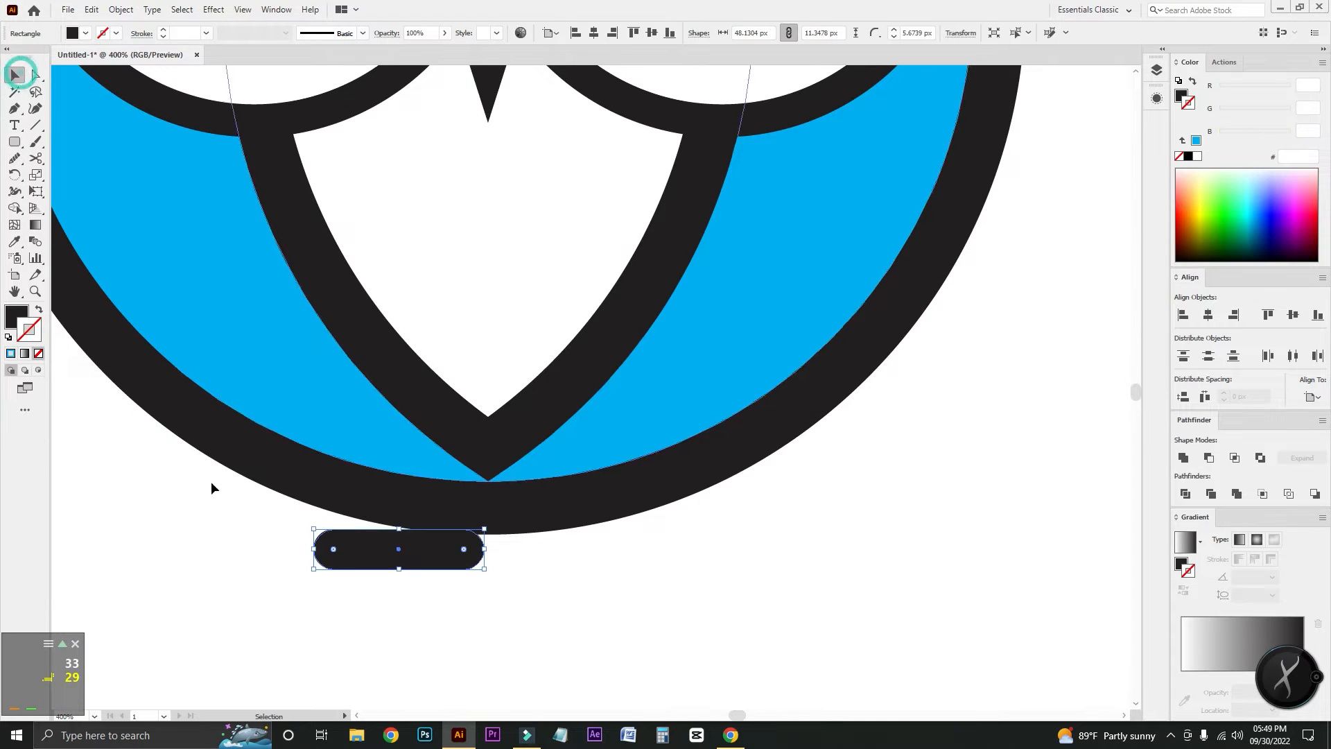
Widen the foot, place it against the body's lower edge, and duplicate it alongside as the second foot.
{"action": "left_click_drag", "start_coordinate": [314, 549], "coordinate": [263, 549]}
{"action": "left_click_drag", "start_coordinate": [363, 555], "coordinate": [336, 535]}
{"action": "left_click_drag", "start_coordinate": [381, 529], "coordinate": [409, 542]}
Try to align the two feet horizontally with the body's centre.
{"action": "left_click", "coordinate": [406, 524], "text": "shift"}
{"action": "left_click", "coordinate": [503, 492], "text": "shift"}
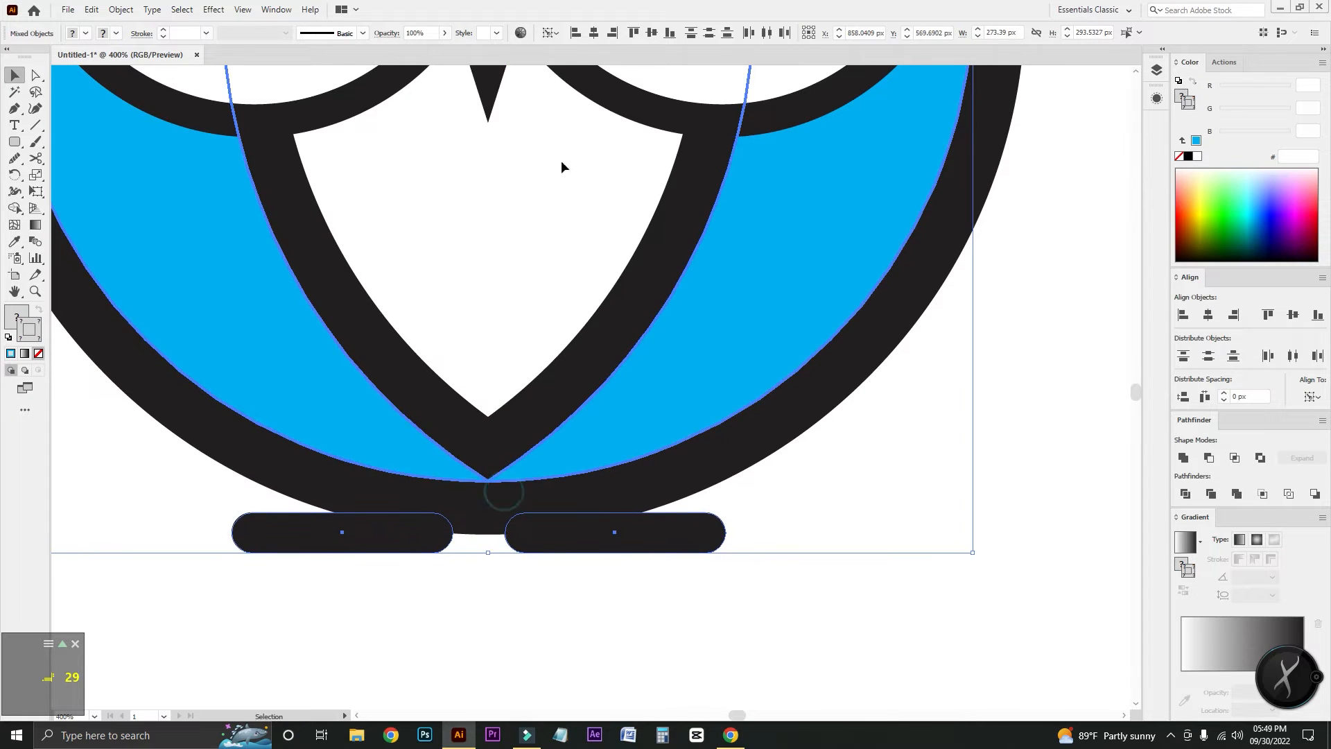
{"action": "left_click", "coordinate": [601, 31]}
{"action": "key", "text": "ctrl+z"}
Group the two feet and centre the group horizontally under the body.
{"action": "left_click_drag", "start_coordinate": [615, 637], "coordinate": [552, 545]}
{"action": "left_click", "coordinate": [375, 535], "text": "shift"}
{"action": "left_click", "coordinate": [467, 428], "text": "shift"}
{"action": "left_click", "coordinate": [595, 32]}
{"action": "left_click", "coordinate": [594, 644]}
Stretch the grouped feet downward to a height of about 16 px.
{"action": "left_click", "coordinate": [591, 536]}
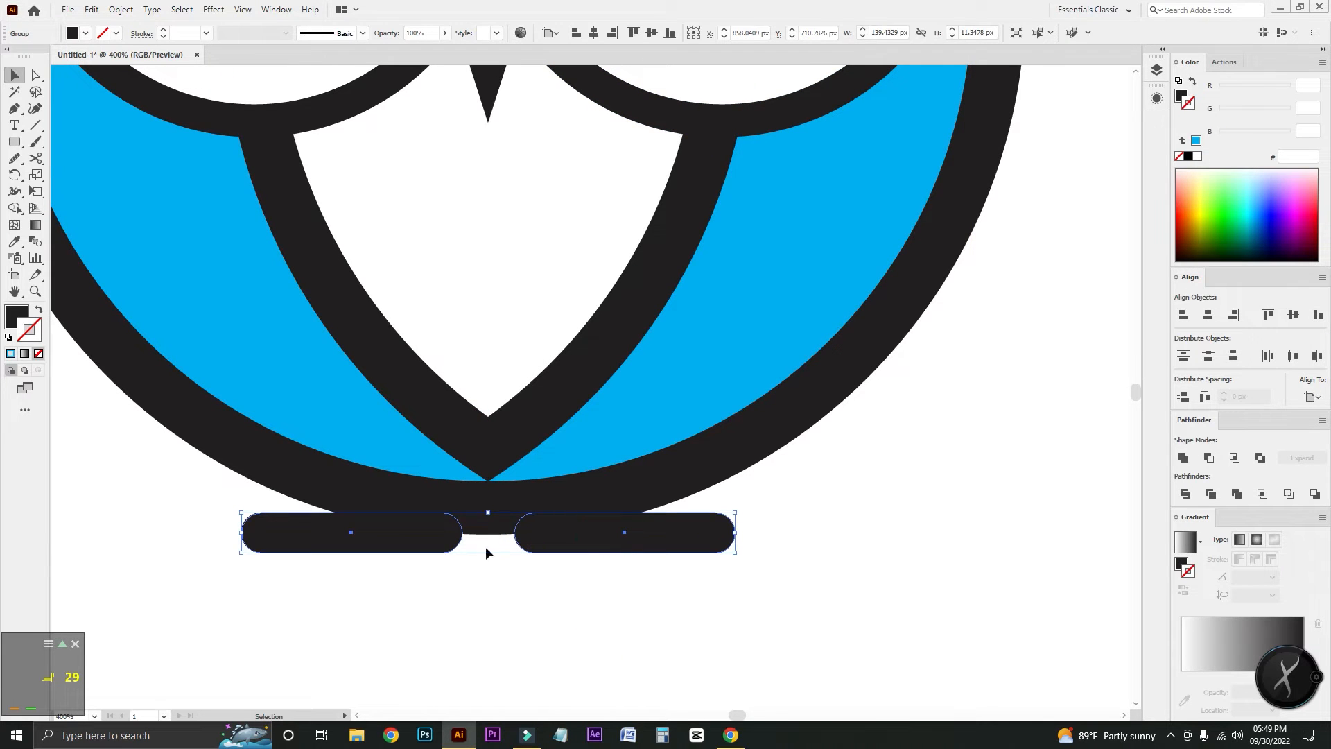
{"action": "left_click_drag", "start_coordinate": [488, 556], "coordinate": [488, 572]}
{"action": "left_click", "coordinate": [576, 623]}
{"action": "left_click", "coordinate": [401, 558]}
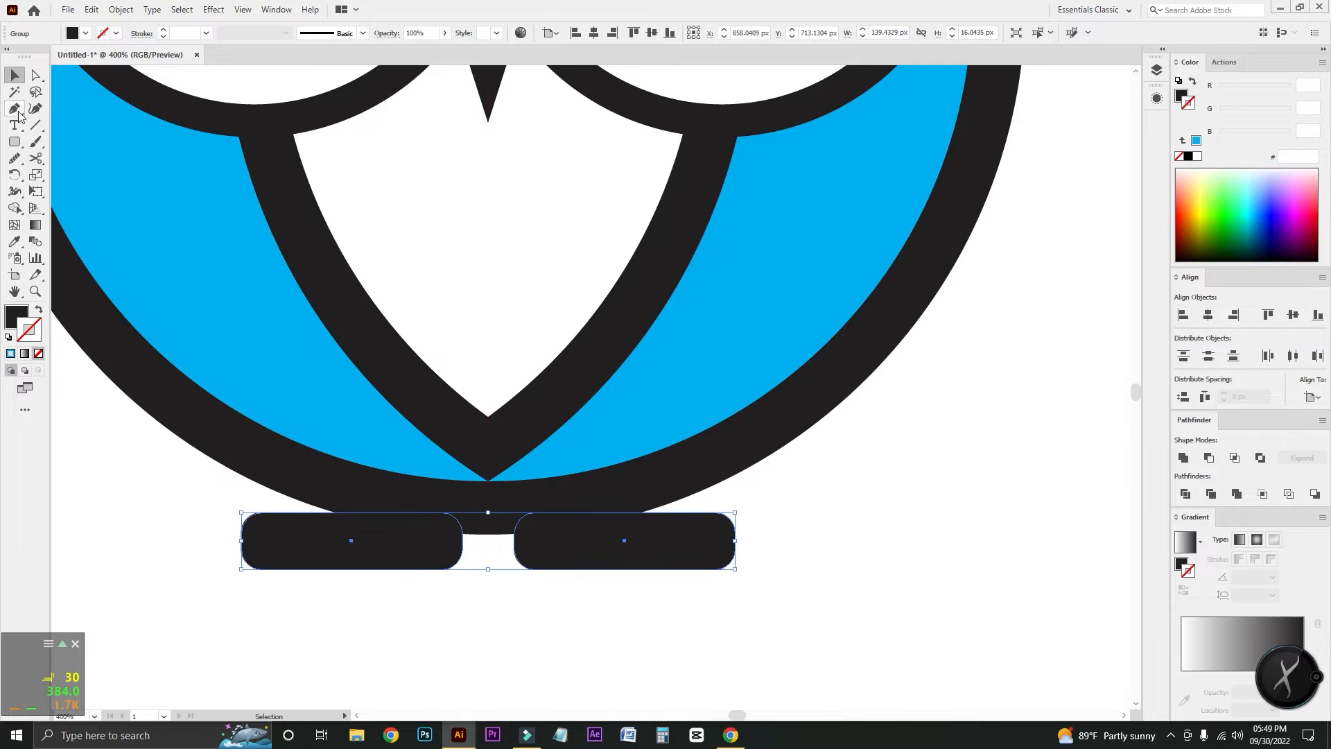
{"action": "left_click", "coordinate": [36, 75]}
{"action": "left_click", "coordinate": [422, 630]}
Draw a black triangular wing tip about 16 px wide and 73 px high on the body's left edge with the Pen tool.
{"action": "key", "text": "ctrl+0"}
{"action": "key", "text": "p"}
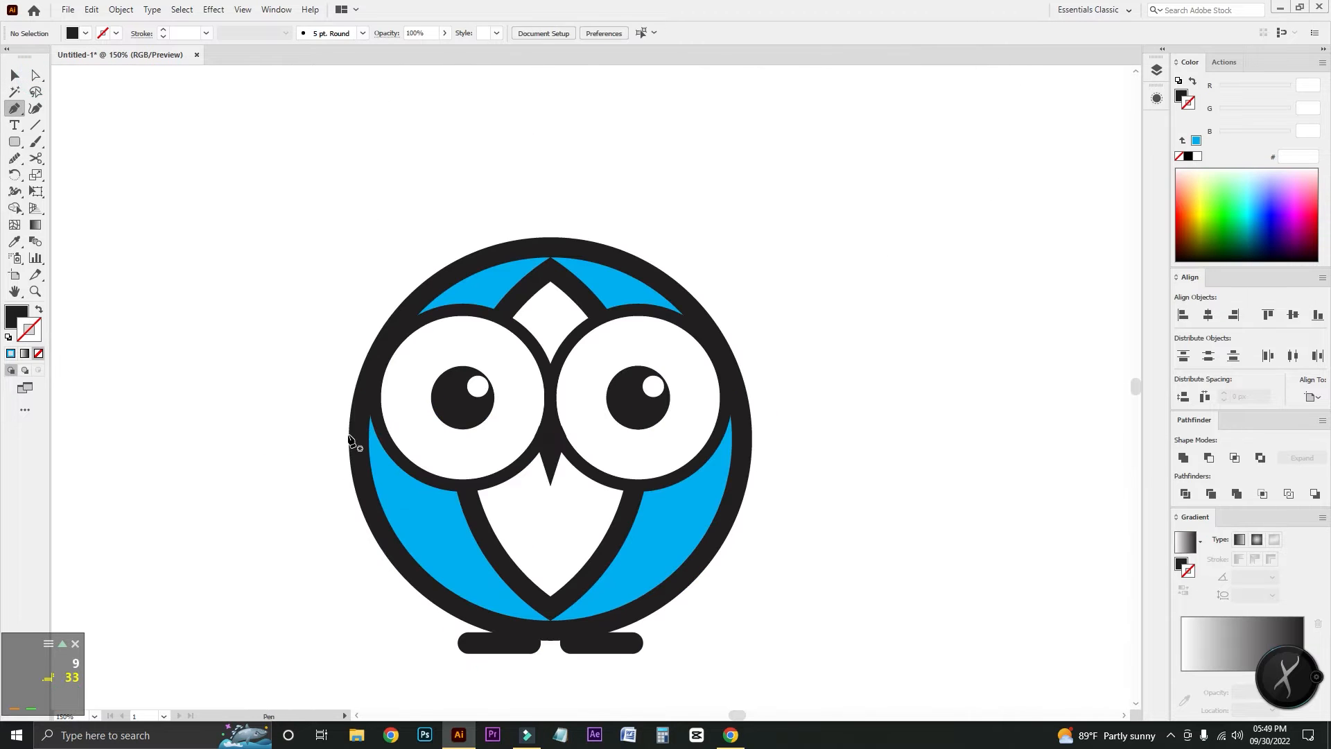
{"action": "left_click", "coordinate": [348, 435]}
{"action": "left_click", "coordinate": [348, 531]}
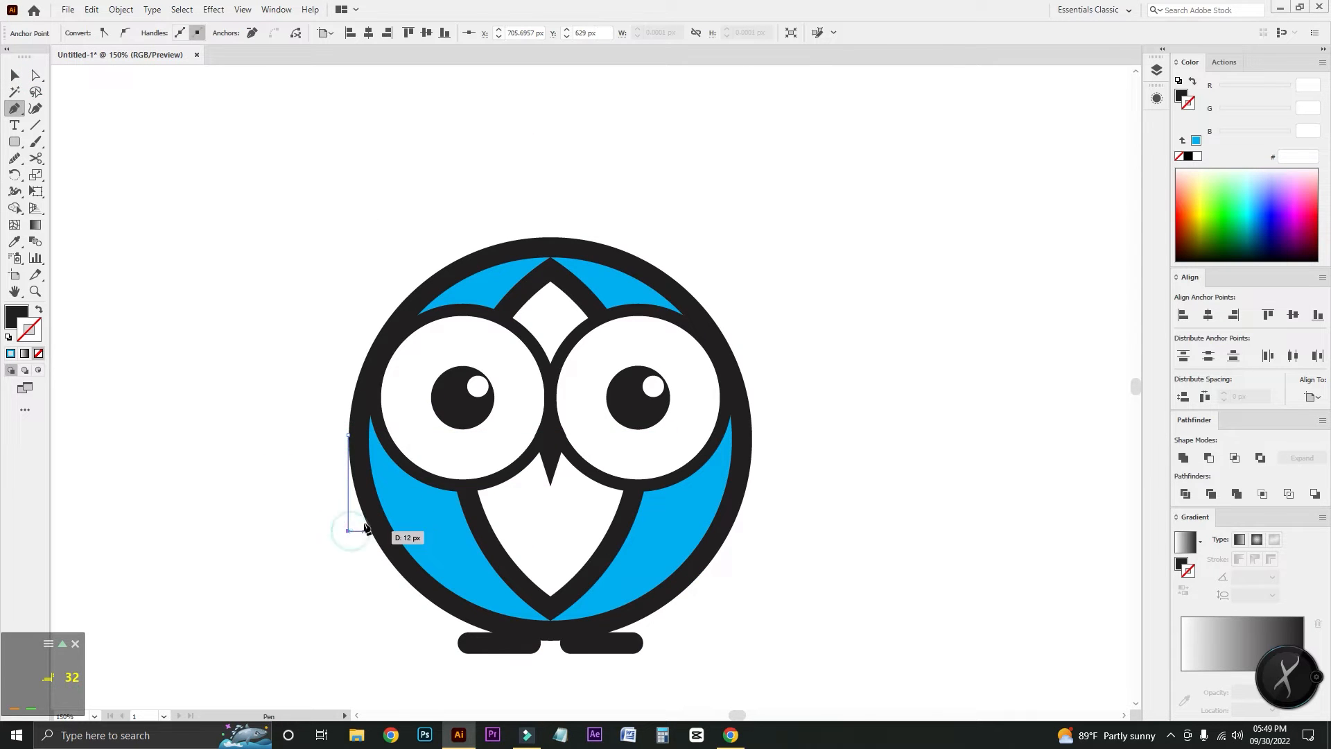
{"action": "left_click_drag", "start_coordinate": [358, 481], "coordinate": [359, 449]}
{"action": "left_click", "coordinate": [349, 435]}
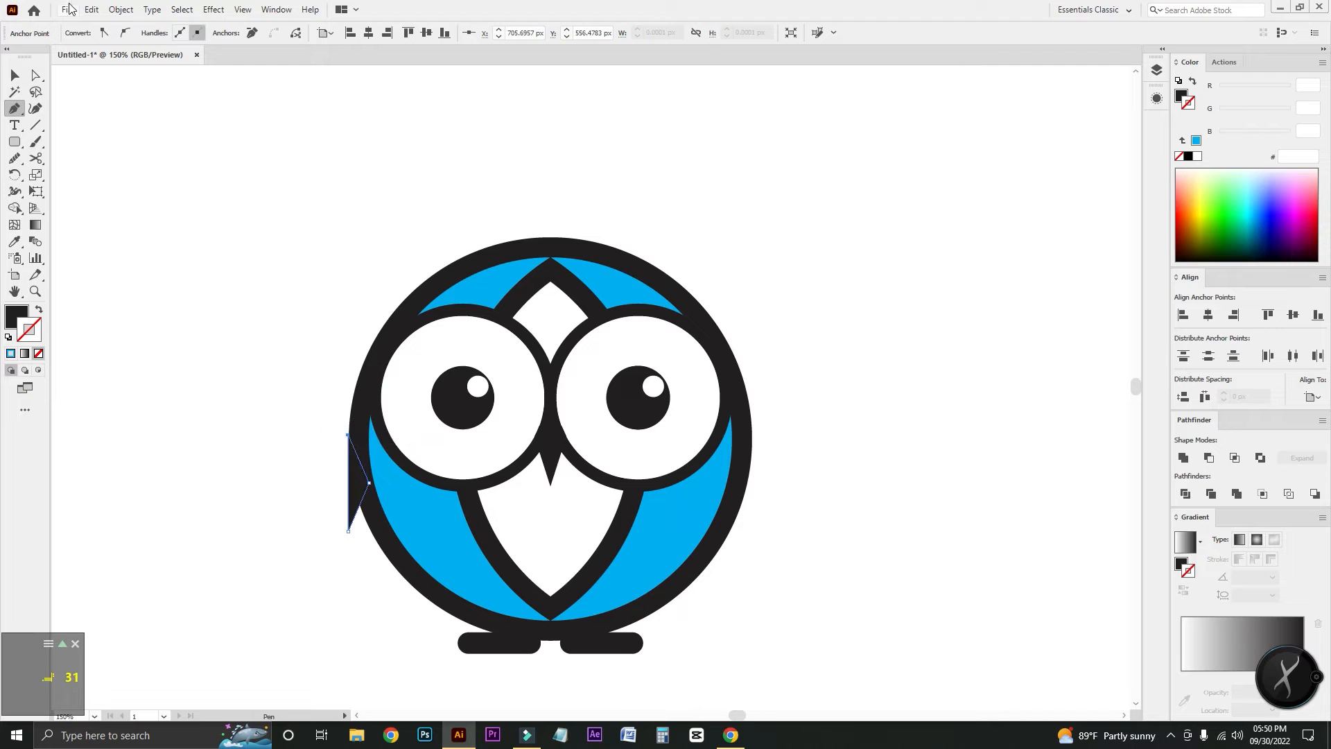
{"action": "key", "text": "o"}
{"action": "key", "text": "Return"}
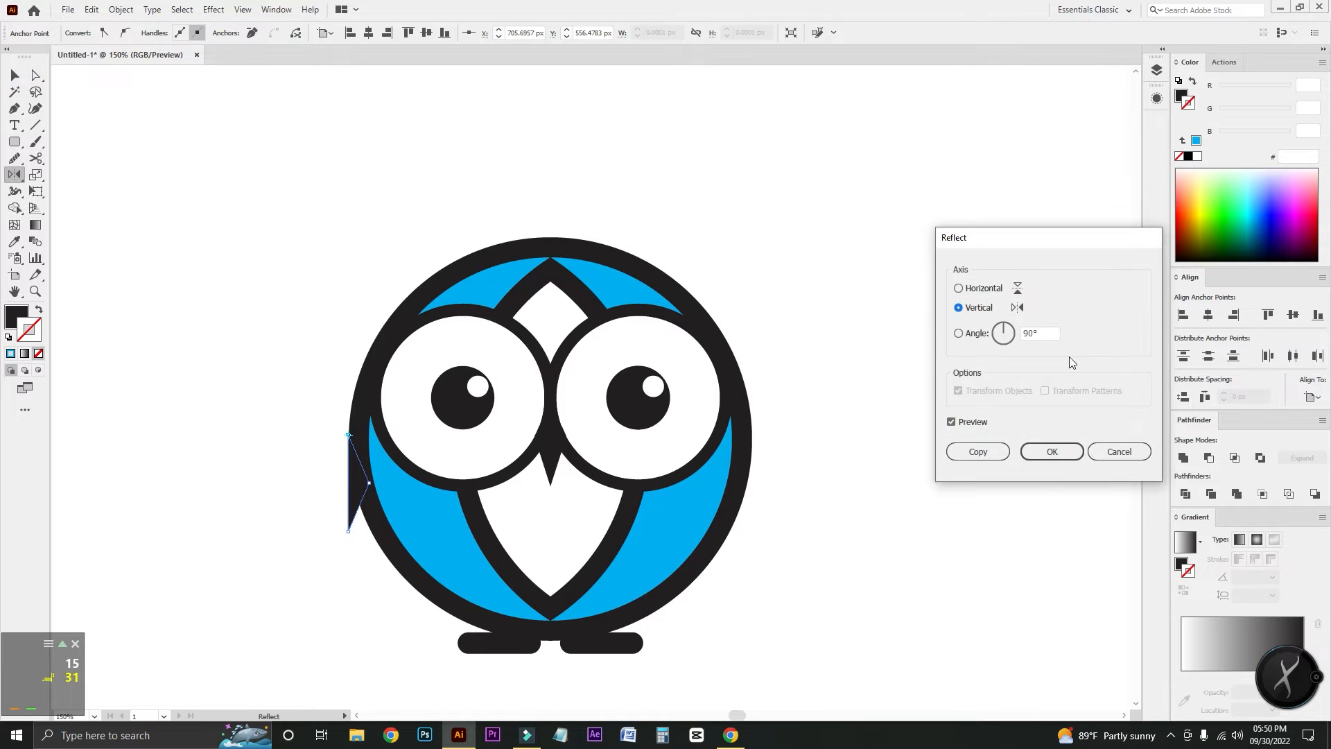
{"action": "left_click", "coordinate": [1103, 458]}
Create a mirrored copy of the triangular wing tip, reflected across the vertical axis.
{"action": "key", "text": "v"}
{"action": "left_click", "coordinate": [355, 500]}
{"action": "key", "text": "o"}
{"action": "key", "text": "Return"}
{"action": "left_click", "coordinate": [978, 451]}
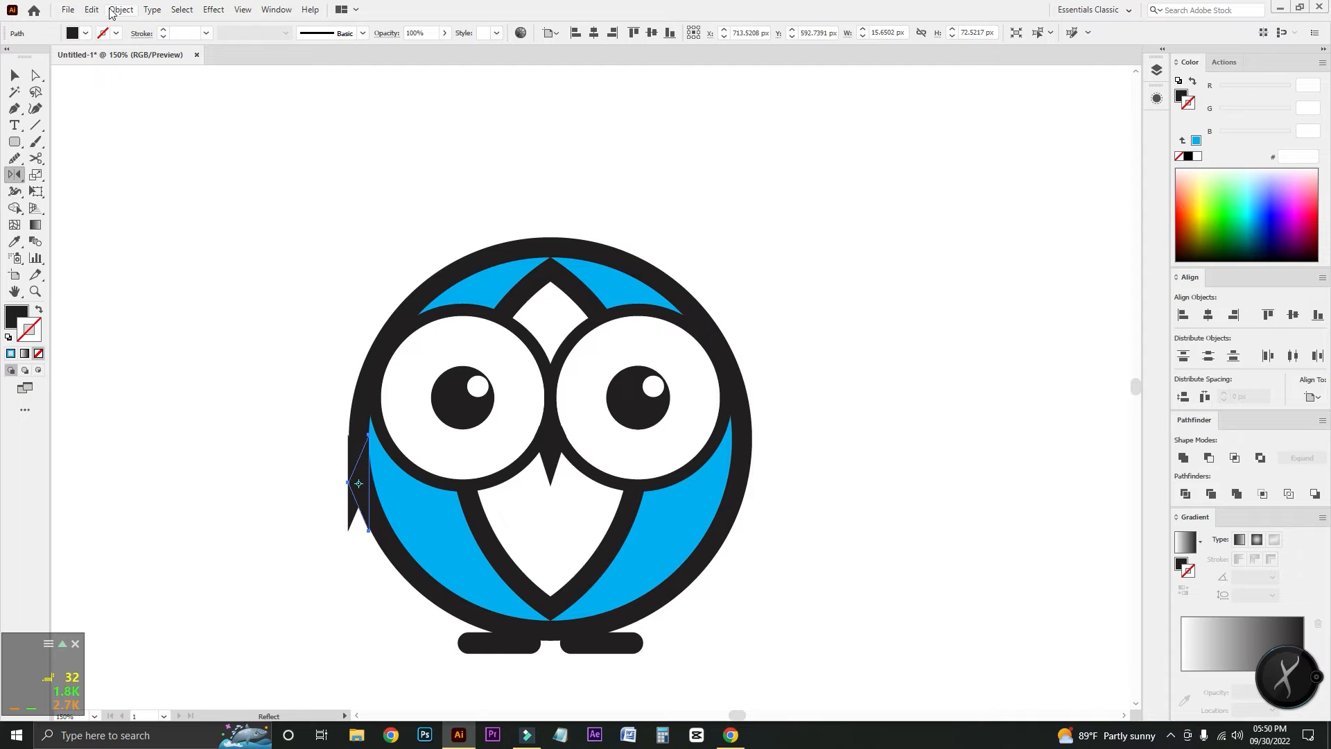
Align the mirrored wing tip with the body's right side and nudge it flush with the outer edge.
{"action": "left_click", "coordinate": [15, 75]}
{"action": "left_click", "coordinate": [715, 506], "text": "shift"}
{"action": "left_click", "coordinate": [714, 506]}
{"action": "left_click", "coordinate": [613, 33]}
{"action": "left_click", "coordinate": [1032, 372]}
{"action": "mouse_move", "coordinate": [722, 494]}
{"action": "left_mouse_down"}
{"action": "mouse_move", "coordinate": [758, 490]}
{"action": "mouse_move", "coordinate": [735, 494]}
{"action": "mouse_move", "coordinate": [746, 493]}
{"action": "left_mouse_up"}
{"action": "left_click_drag", "start_coordinate": [833, 492], "coordinate": [831, 536]}
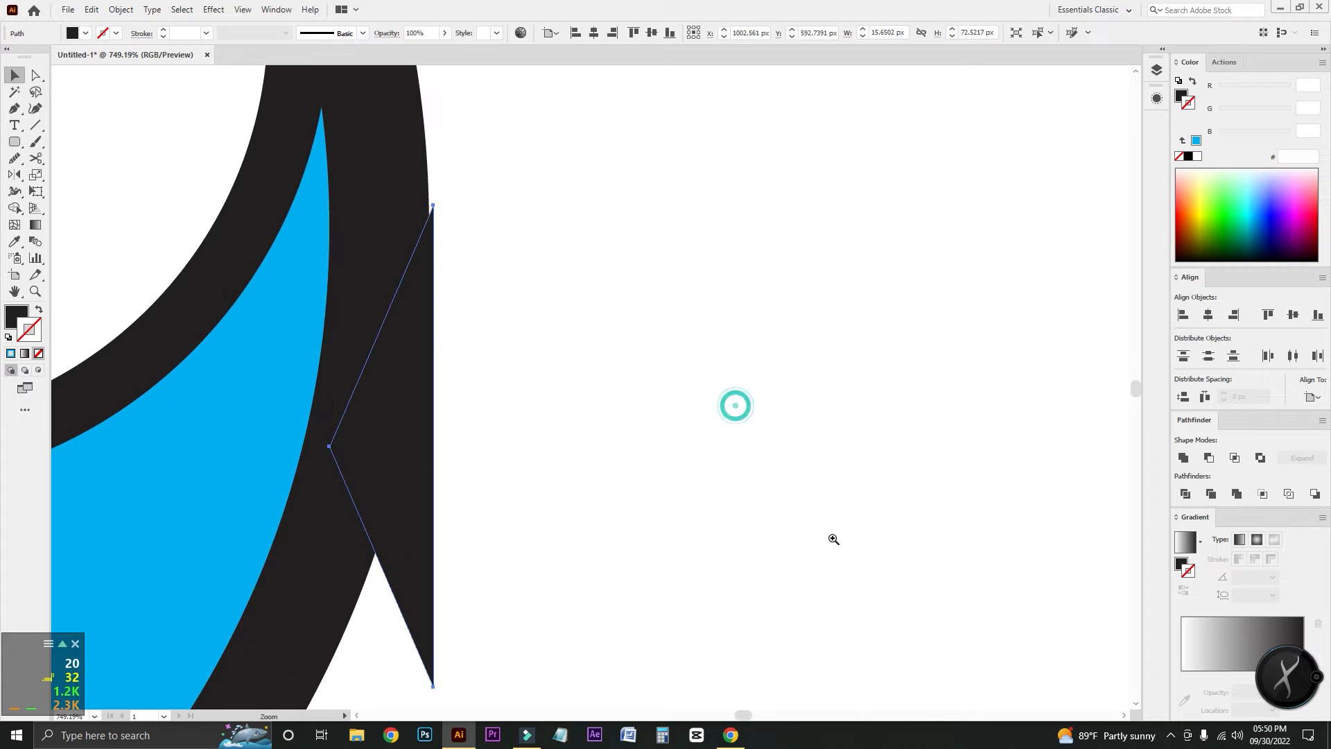
{"action": "left_click_drag", "start_coordinate": [429, 331], "coordinate": [423, 331]}
{"action": "left_click", "coordinate": [594, 292]}
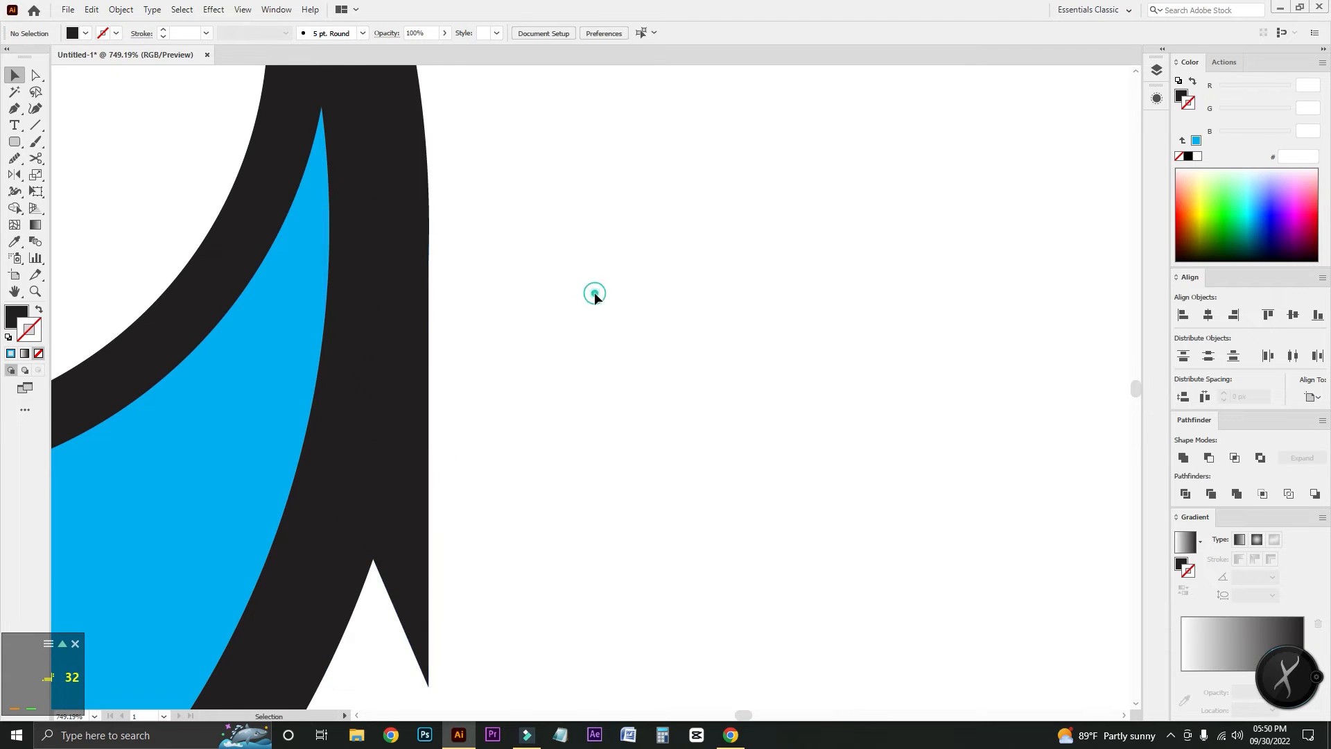
Draw a black triangle about 146 px wide and 127 px high in the empty area beside the owl.
{"action": "key", "text": "ctrl+minus"}
{"action": "key", "text": "ctrl+minus"}
{"action": "key", "text": "ctrl+minus"}
{"action": "key", "text": "ctrl+minus"}
{"action": "key", "text": "ctrl+minus"}
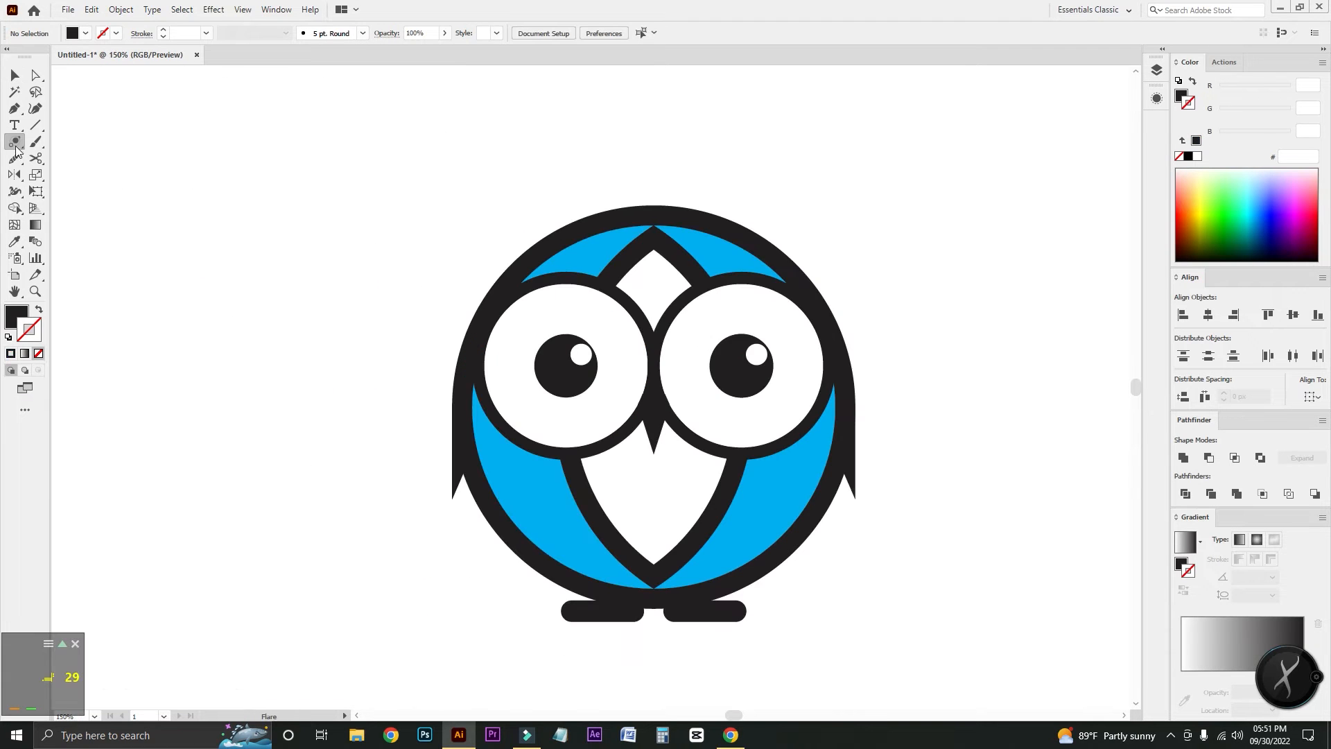
{"action": "left_click_drag", "start_coordinate": [17, 149], "coordinate": [59, 206]}
{"action": "left_click_drag", "start_coordinate": [145, 279], "coordinate": [234, 360]}
{"action": "left_click", "coordinate": [13, 76]}
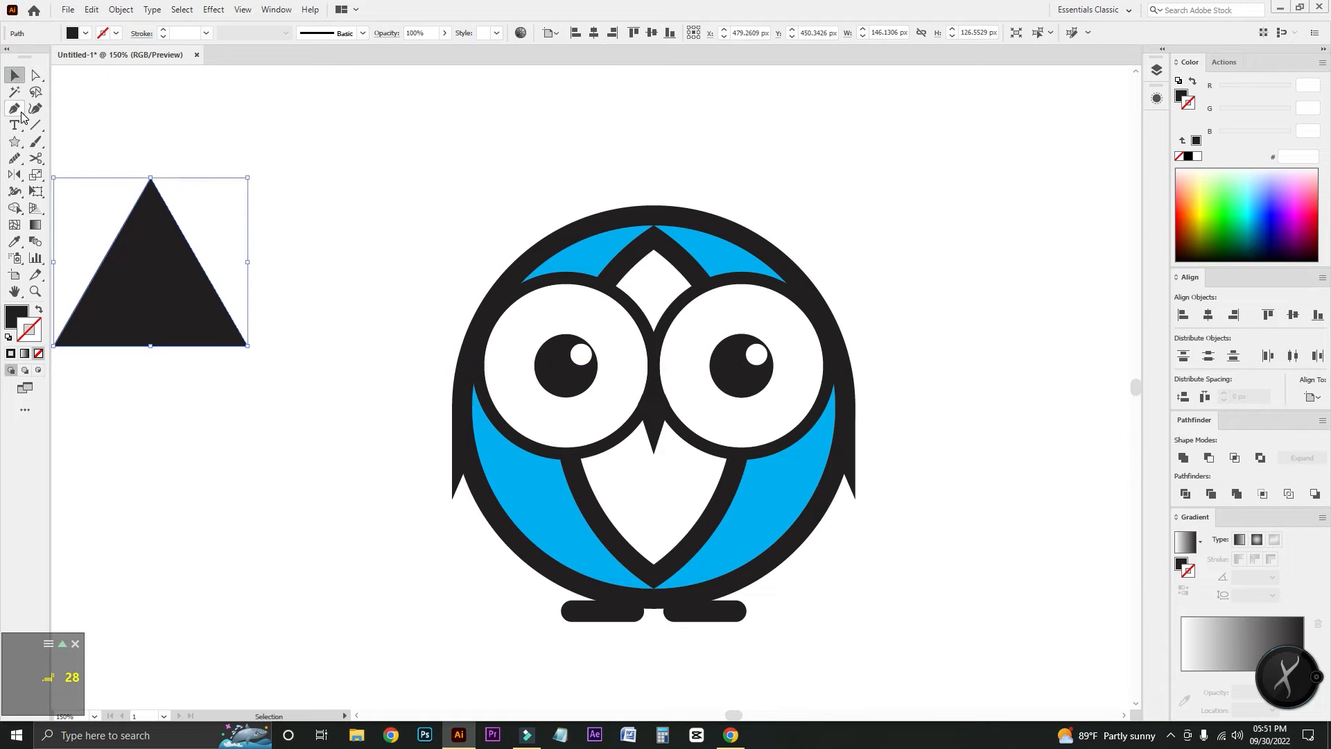
Rotate the black triangle by 90°.
{"action": "key", "text": "r"}
{"action": "key", "text": "Return"}
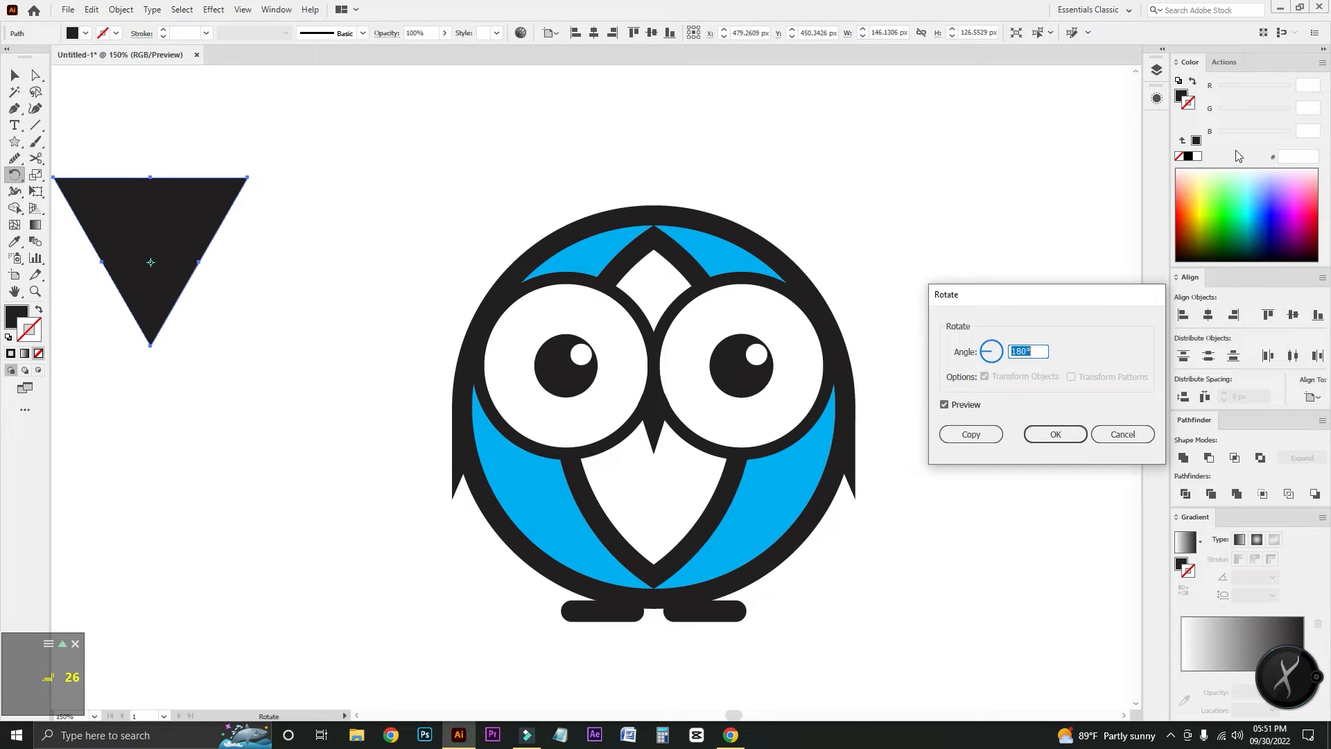
{"action": "key", "text": "BackSpace"}
{"action": "key", "text": "BackSpace"}
{"action": "type", "text": "90"}
{"action": "left_click", "coordinate": [1064, 436]}
Reflect a copy of the triangle across its vertical edge and unite both halves into a diamond.
{"action": "left_click", "coordinate": [15, 76]}
{"action": "left_click_drag", "start_coordinate": [14, 176], "coordinate": [69, 192]}
{"action": "left_click", "coordinate": [234, 358], "text": "alt"}
{"action": "left_click", "coordinate": [971, 447]}
{"action": "left_click", "coordinate": [14, 75]}
{"action": "left_click_drag", "start_coordinate": [208, 111], "coordinate": [182, 173]}
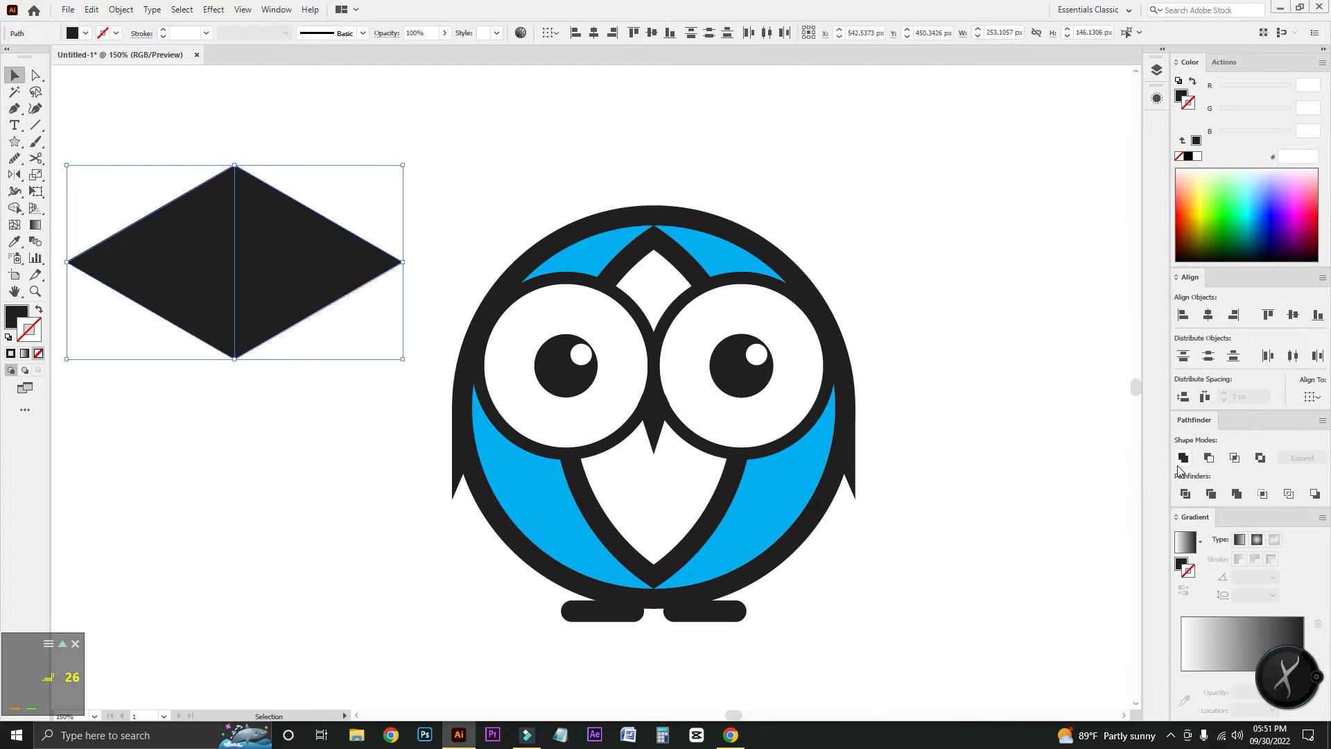
Centre the black diamond horizontally on the owl's body.
{"action": "left_click", "coordinate": [661, 215], "text": "shift"}
{"action": "left_click", "coordinate": [660, 214]}
{"action": "left_click", "coordinate": [594, 32]}
{"action": "left_click", "coordinate": [618, 95]}
Move the diamond up onto the owl's head and widen it evenly on both sides as the cap top.
{"action": "left_click_drag", "start_coordinate": [629, 94], "coordinate": [567, 223]}
{"action": "left_click_drag", "start_coordinate": [610, 345], "coordinate": [611, 264]}
{"action": "left_click_drag", "start_coordinate": [759, 312], "coordinate": [831, 311]}
{"action": "left_click", "coordinate": [918, 350]}
Send the diamond cap top to the back, behind the owl.
{"action": "right_click", "coordinate": [622, 292]}
{"action": "left_click", "coordinate": [662, 524]}
{"action": "left_click", "coordinate": [856, 569]}
{"action": "left_click", "coordinate": [886, 419]}
{"action": "left_click_drag", "start_coordinate": [709, 329], "coordinate": [695, 255]}
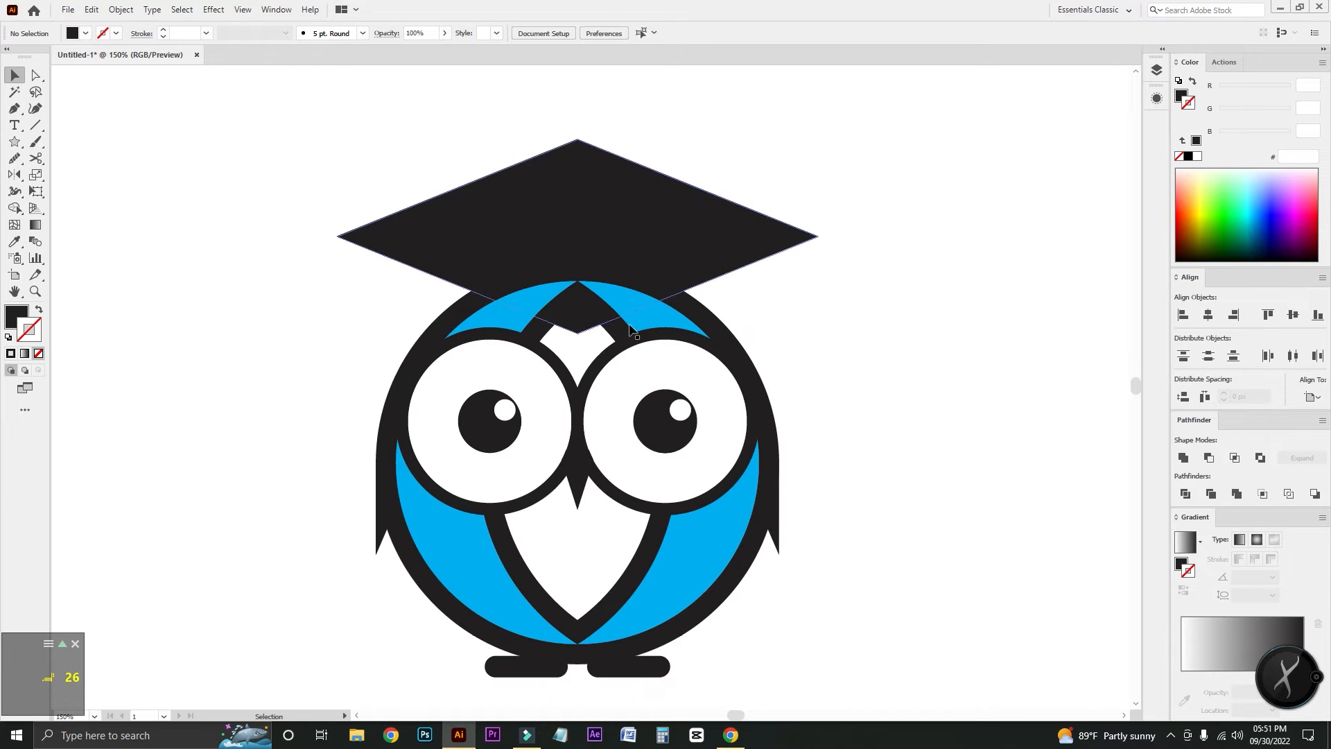
Remove the diamond's lower tip from the white area between the eyes using Shape Builder.
{"action": "left_click", "coordinate": [610, 325]}
{"action": "key", "text": "ctrl+plus"}
{"action": "left_click", "coordinate": [19, 212]}
{"action": "left_click", "coordinate": [15, 76]}
{"action": "left_click", "coordinate": [431, 96], "text": "shift"}
{"action": "left_click", "coordinate": [16, 209]}
{"action": "left_click", "coordinate": [601, 210], "text": "alt"}
{"action": "left_click", "coordinate": [12, 75]}
{"action": "left_click", "coordinate": [222, 123]}
{"action": "mouse_move", "coordinate": [222, 124]}
{"action": "left_mouse_down"}
{"action": "mouse_move", "coordinate": [152, 323]}
{"action": "mouse_move", "coordinate": [124, 267]}
{"action": "left_mouse_up"}
Widen the diamond cap top evenly on both sides to about 455 px.
{"action": "left_click", "coordinate": [771, 233]}
{"action": "left_click_drag", "start_coordinate": [811, 224], "coordinate": [893, 229]}
{"action": "left_click", "coordinate": [926, 301]}
{"action": "left_click_drag", "start_coordinate": [905, 288], "coordinate": [984, 273]}
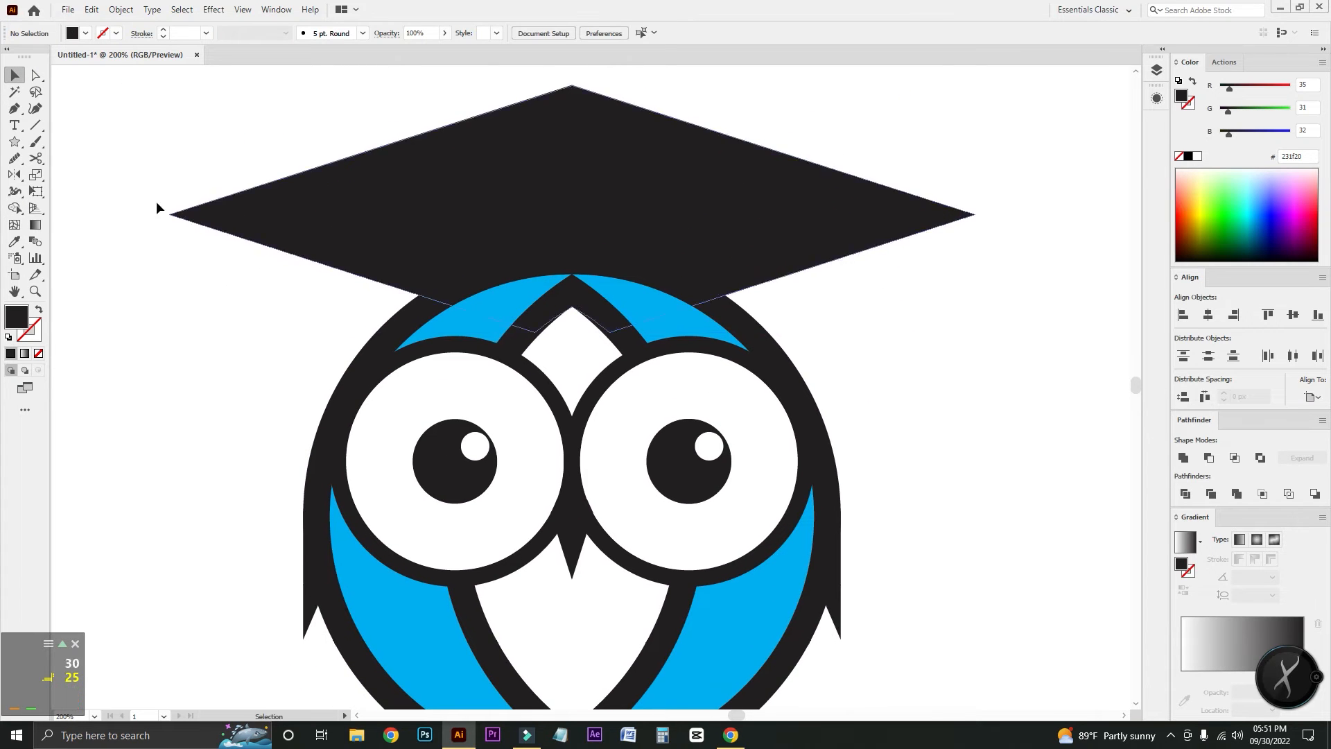
Draw a black rectangular cap base across the head with the Pen tool, overlapping the diamond and the upper part of the eyes.
{"action": "left_click", "coordinate": [288, 250]}
{"action": "key", "text": "ctrl+z"}
{"action": "left_click_drag", "start_coordinate": [331, 259], "coordinate": [331, 358]}
{"action": "left_click_drag", "start_coordinate": [328, 435], "coordinate": [431, 346]}
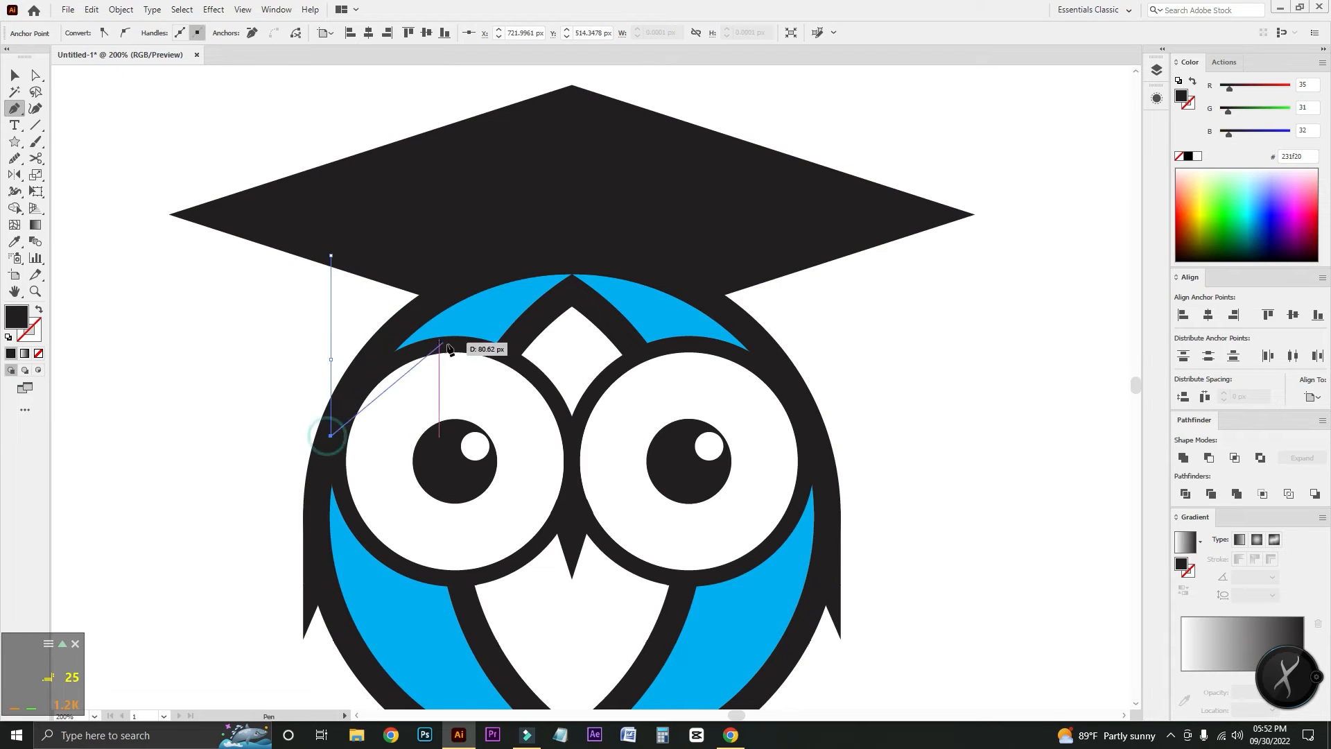
{"action": "left_click", "coordinate": [463, 352]}
{"action": "key", "text": "ctrl+z"}
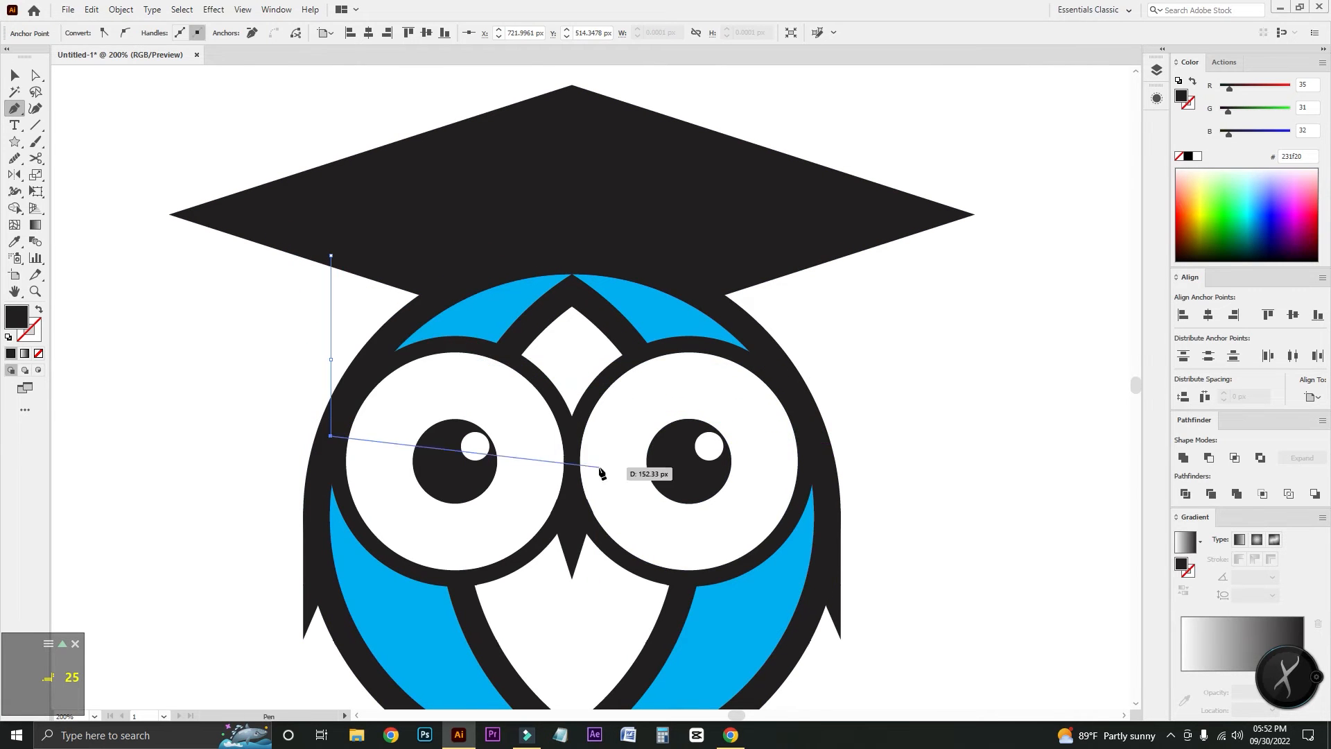
{"action": "left_click", "coordinate": [857, 436]}
{"action": "key", "text": "ctrl+z"}
{"action": "left_click", "coordinate": [808, 436]}
{"action": "left_click", "coordinate": [808, 209]}
Centre the rectangular cap base horizontally on the diamond cap top.
{"action": "left_click", "coordinate": [15, 75]}
{"action": "left_click", "coordinate": [284, 204]}
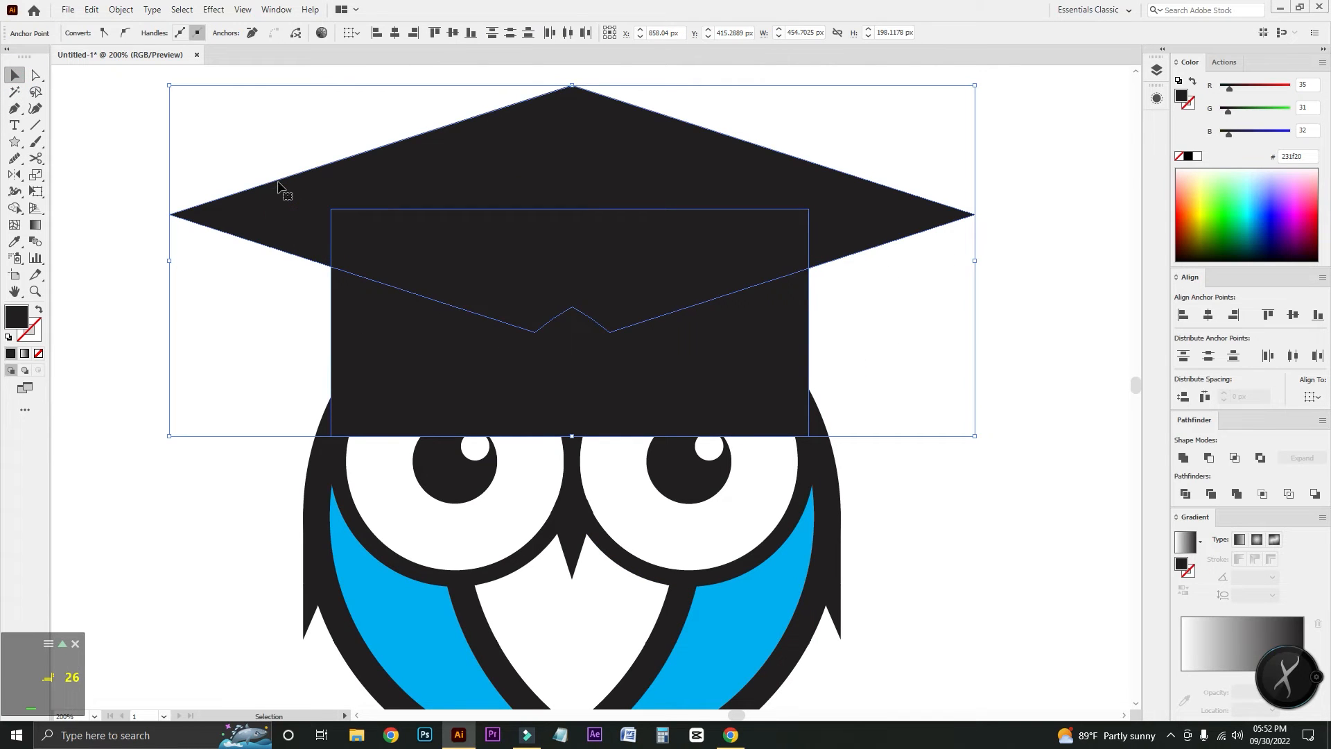
{"action": "left_click", "coordinate": [279, 158], "text": "shift"}
{"action": "left_click", "coordinate": [285, 209]}
{"action": "left_click", "coordinate": [595, 32]}
{"action": "left_click", "coordinate": [866, 339]}
Send the rectangular cap base to the back, behind the owl's head.
{"action": "right_click", "coordinate": [661, 362]}
{"action": "left_click", "coordinate": [906, 634]}
{"action": "left_click", "coordinate": [742, 633], "text": "shift"}
{"action": "left_click", "coordinate": [131, 321]}
{"action": "key", "text": "ctrl+minus"}
{"action": "key", "text": "ctrl+minus"}
{"action": "key", "text": "ctrl+plus"}
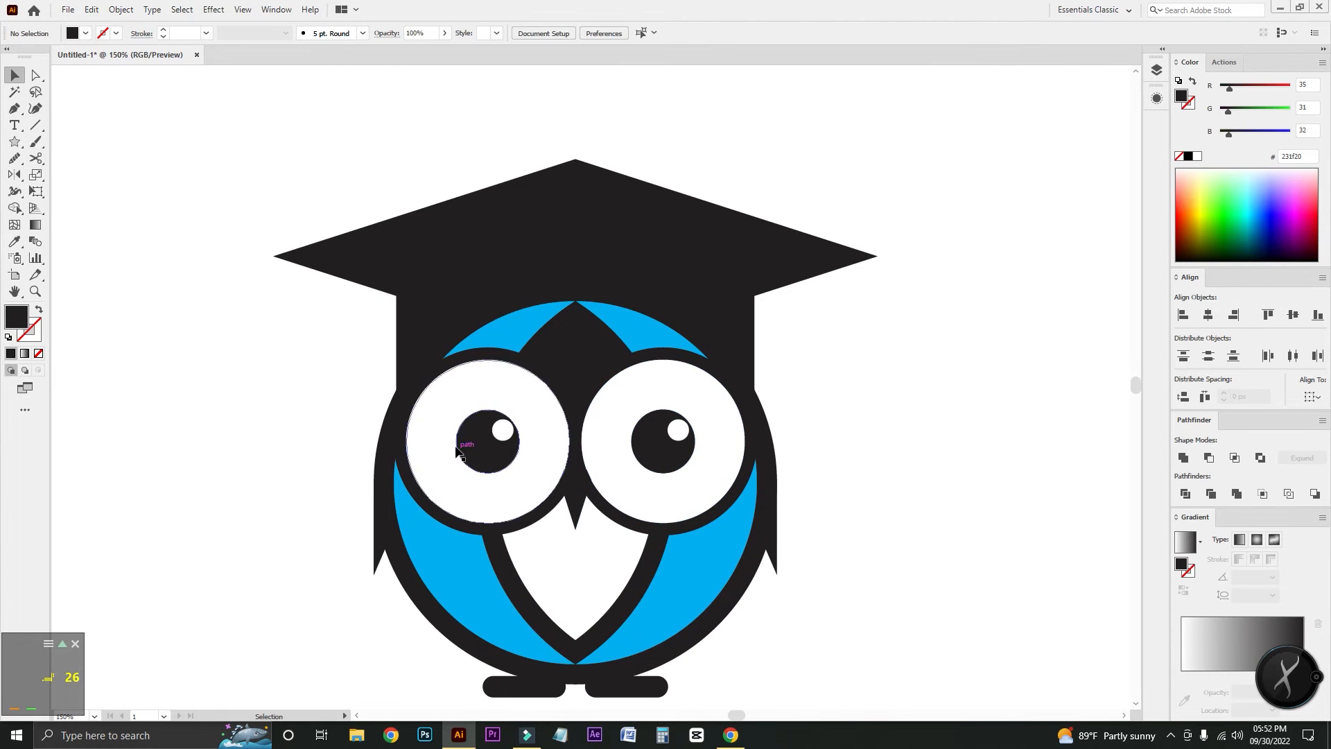
Unite the cap base and diamond top into one graduation cap shape and send it to the back.
{"action": "left_click", "coordinate": [752, 351]}
{"action": "left_click", "coordinate": [794, 244], "text": "shift"}
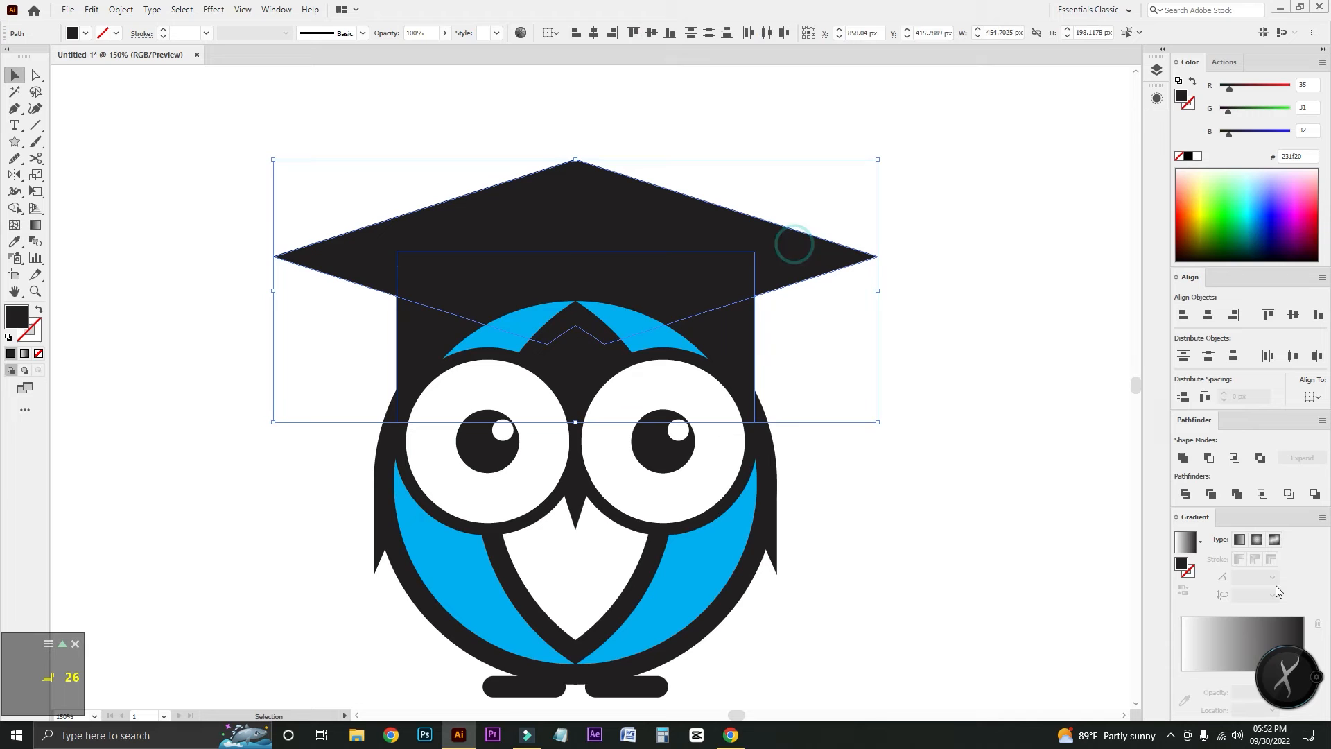
{"action": "left_click", "coordinate": [1182, 460]}
{"action": "right_click", "coordinate": [725, 295]}
{"action": "mouse_move", "coordinate": [796, 526]}
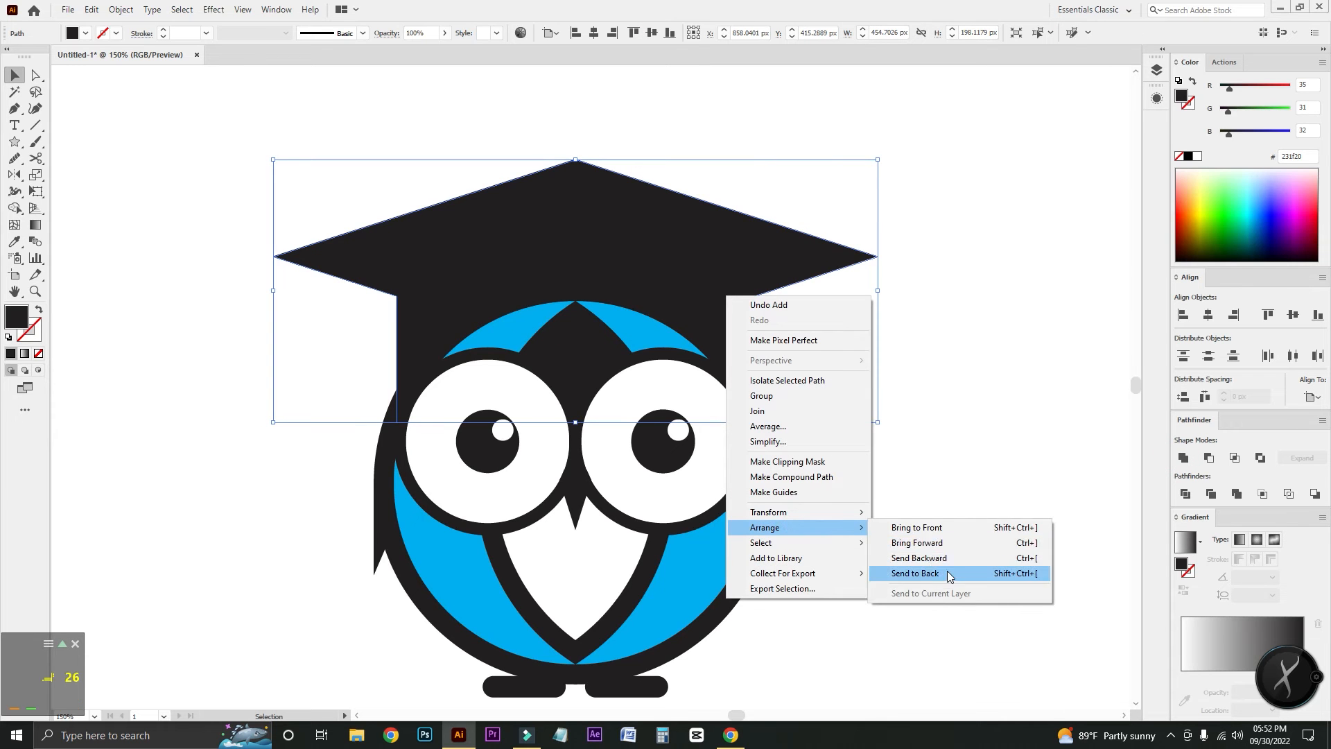
{"action": "left_click", "coordinate": [948, 573]}
Create an offset path around the outline of the owl's head and body.
{"action": "left_click", "coordinate": [683, 564]}
{"action": "left_click", "coordinate": [121, 10]}
{"action": "mouse_move", "coordinate": [152, 356]}
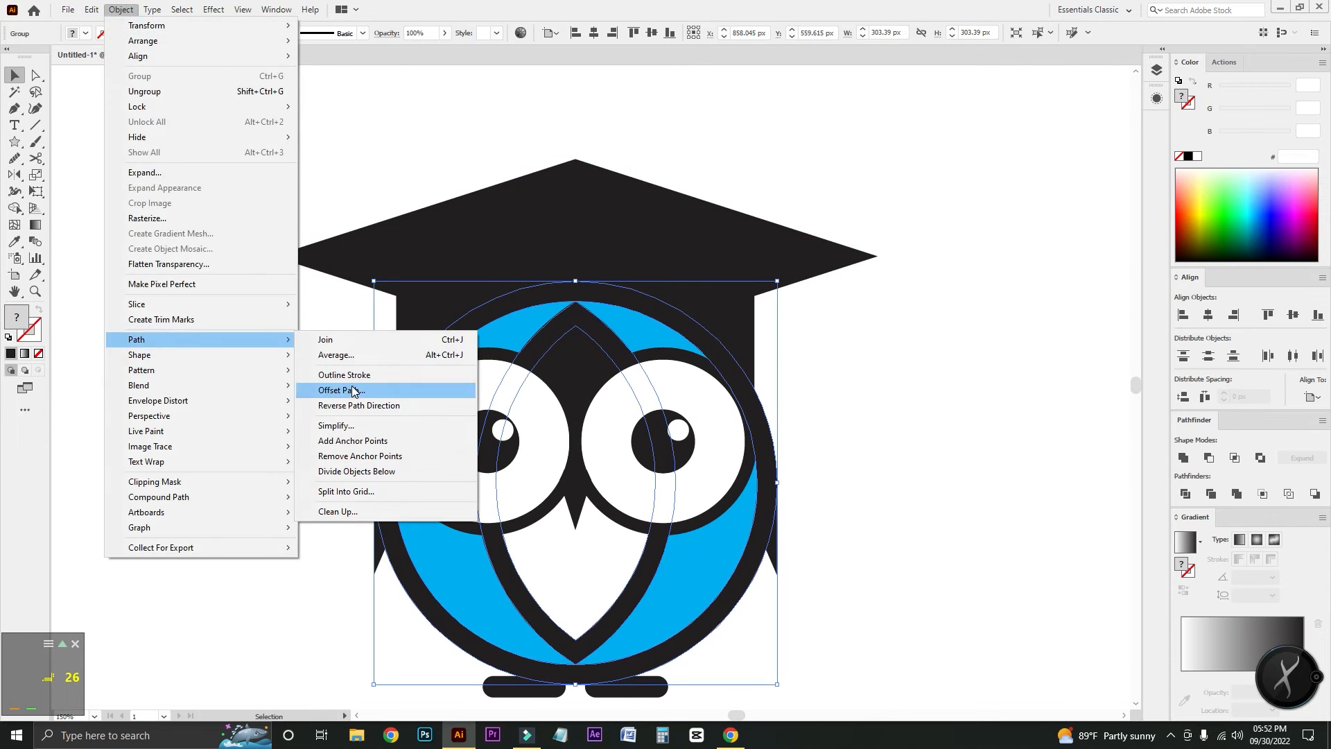
{"action": "left_click", "coordinate": [333, 386]}
{"action": "left_click", "coordinate": [1007, 386]}
Cut the offset area out of the graduation cap with Shape Builder, leaving an even gap around the owl's head.
{"action": "left_click", "coordinate": [514, 223], "text": "shift"}
{"action": "key", "text": "shift+m"}
{"action": "left_click_drag", "start_coordinate": [483, 533], "coordinate": [478, 541]}
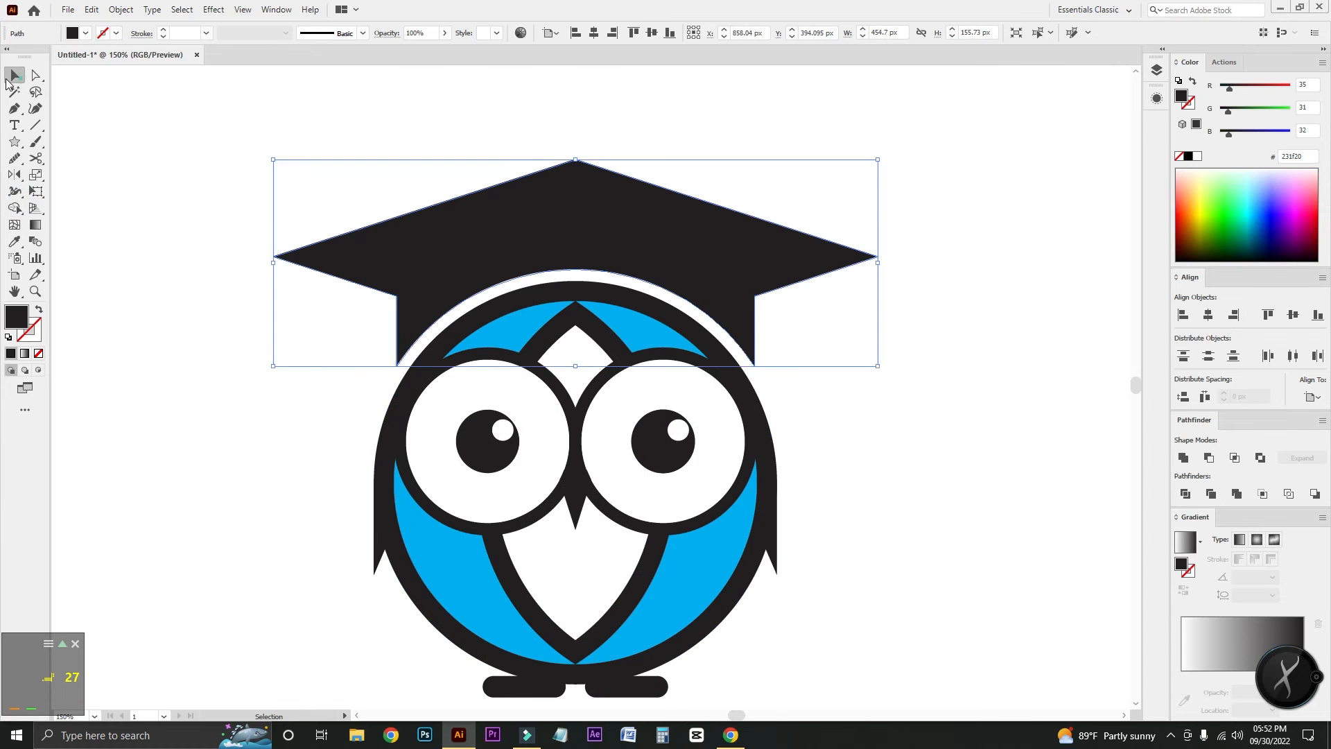
{"action": "left_click", "coordinate": [7, 79]}
{"action": "left_click", "coordinate": [104, 100]}
Draw a long, narrow black vertical rectangle as the tassel cord, hanging from the left side of the cap.
{"action": "key", "text": "ctrl+plus"}
{"action": "key", "text": "ctrl+plus"}
{"action": "left_click_drag", "start_coordinate": [310, 233], "coordinate": [664, 279]}
{"action": "left_click_drag", "start_coordinate": [14, 142], "coordinate": [69, 140]}
{"action": "left_click_drag", "start_coordinate": [421, 200], "coordinate": [446, 543]}
{"action": "left_click", "coordinate": [14, 76]}
{"action": "left_click", "coordinate": [222, 277]}
Draw a black circle as the tassel knot at the lower end of the cord.
{"action": "left_click_drag", "start_coordinate": [322, 369], "coordinate": [276, 126]}
{"action": "key", "text": "ctrl+plus"}
{"action": "key", "text": "ctrl+plus"}
{"action": "left_click_drag", "start_coordinate": [326, 320], "coordinate": [405, 361]}
{"action": "right_click", "coordinate": [13, 142]}
{"action": "left_click", "coordinate": [48, 191]}
{"action": "right_click", "coordinate": [8, 143]}
{"action": "left_click", "coordinate": [49, 172]}
{"action": "left_click_drag", "start_coordinate": [256, 294], "coordinate": [324, 382]}
{"action": "left_click", "coordinate": [14, 76]}
{"action": "left_click", "coordinate": [91, 238]}
Draw four thin black strips of different lengths as the fringe below the tassel knot.
{"action": "left_click_drag", "start_coordinate": [92, 237], "coordinate": [117, 165]}
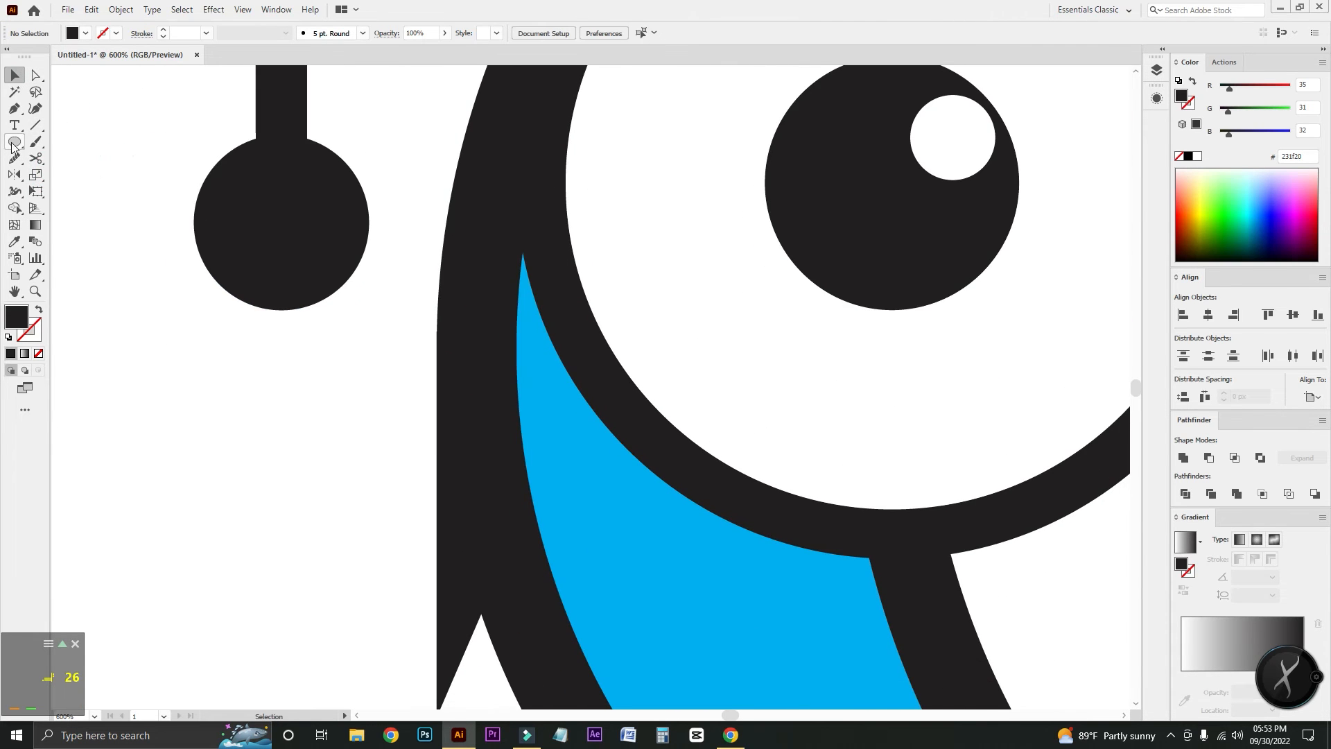
{"action": "mouse_move", "coordinate": [231, 282]}
{"action": "left_mouse_down"}
{"action": "mouse_move", "coordinate": [241, 377]}
{"action": "mouse_move", "coordinate": [273, 348]}
{"action": "left_mouse_up"}
{"action": "left_click_drag", "start_coordinate": [297, 289], "coordinate": [335, 384]}
{"action": "left_click", "coordinate": [14, 76]}
{"action": "left_click", "coordinate": [62, 97]}
Group all parts of the owl, cap and tassel into one object.
{"action": "key", "text": "ctrl+minus"}
{"action": "key", "text": "ctrl+minus"}
{"action": "key", "text": "ctrl+minus"}
{"action": "key", "text": "ctrl+minus"}
{"action": "key", "text": "ctrl+minus"}
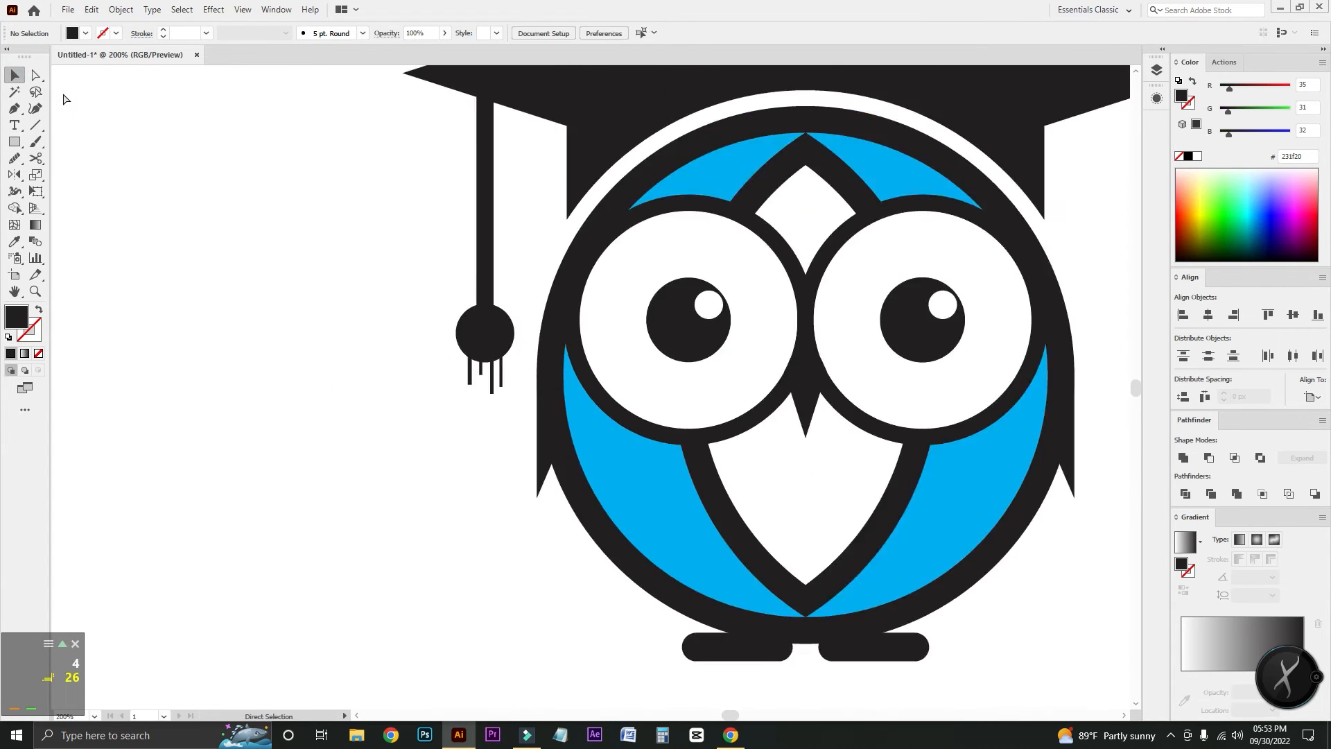
{"action": "left_click_drag", "start_coordinate": [299, 193], "coordinate": [183, 171]}
{"action": "left_click_drag", "start_coordinate": [208, 107], "coordinate": [812, 536]}
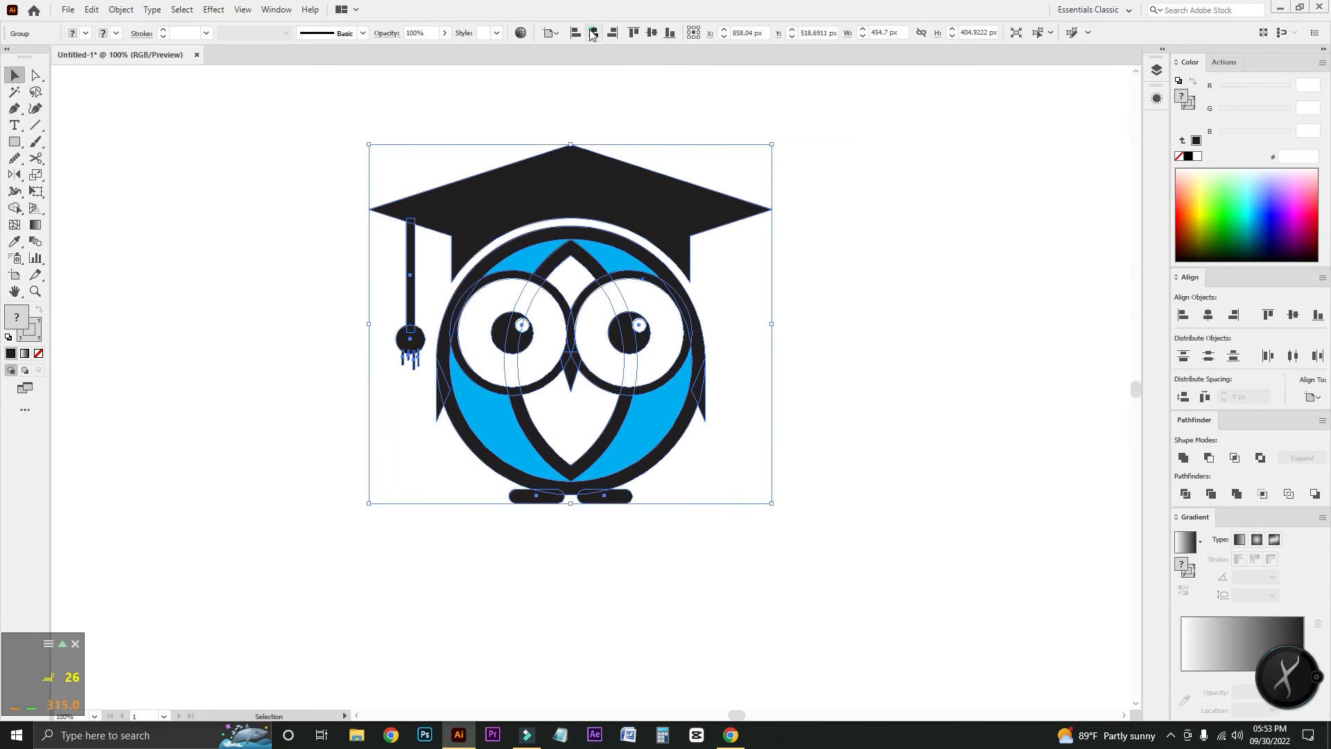
Add the text EDUCATION below the owl and scale it up to a large headline.
{"action": "left_click_drag", "start_coordinate": [376, 205], "coordinate": [469, 222]}
{"action": "left_click", "coordinate": [374, 389]}
{"action": "left_click_drag", "start_coordinate": [374, 399], "coordinate": [302, 208]}
{"action": "left_click", "coordinate": [388, 393]}
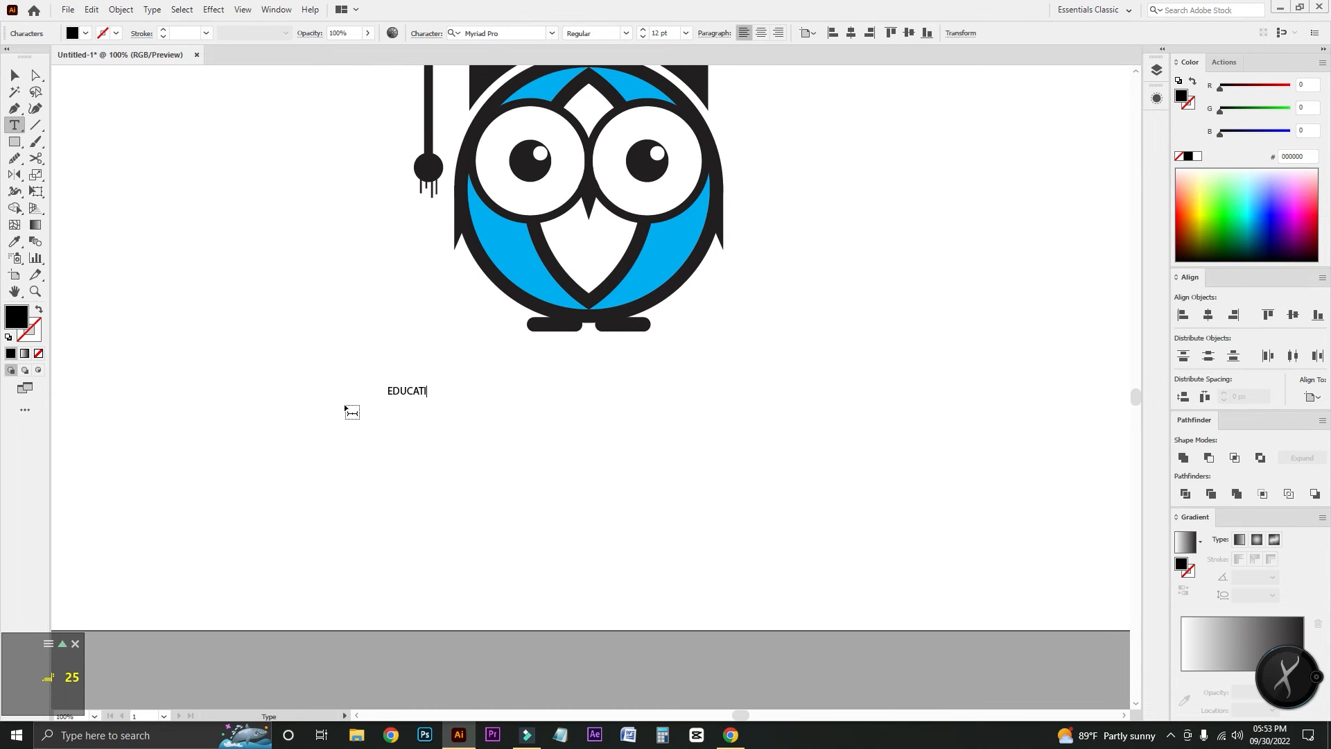
{"action": "left_click", "coordinate": [16, 75]}
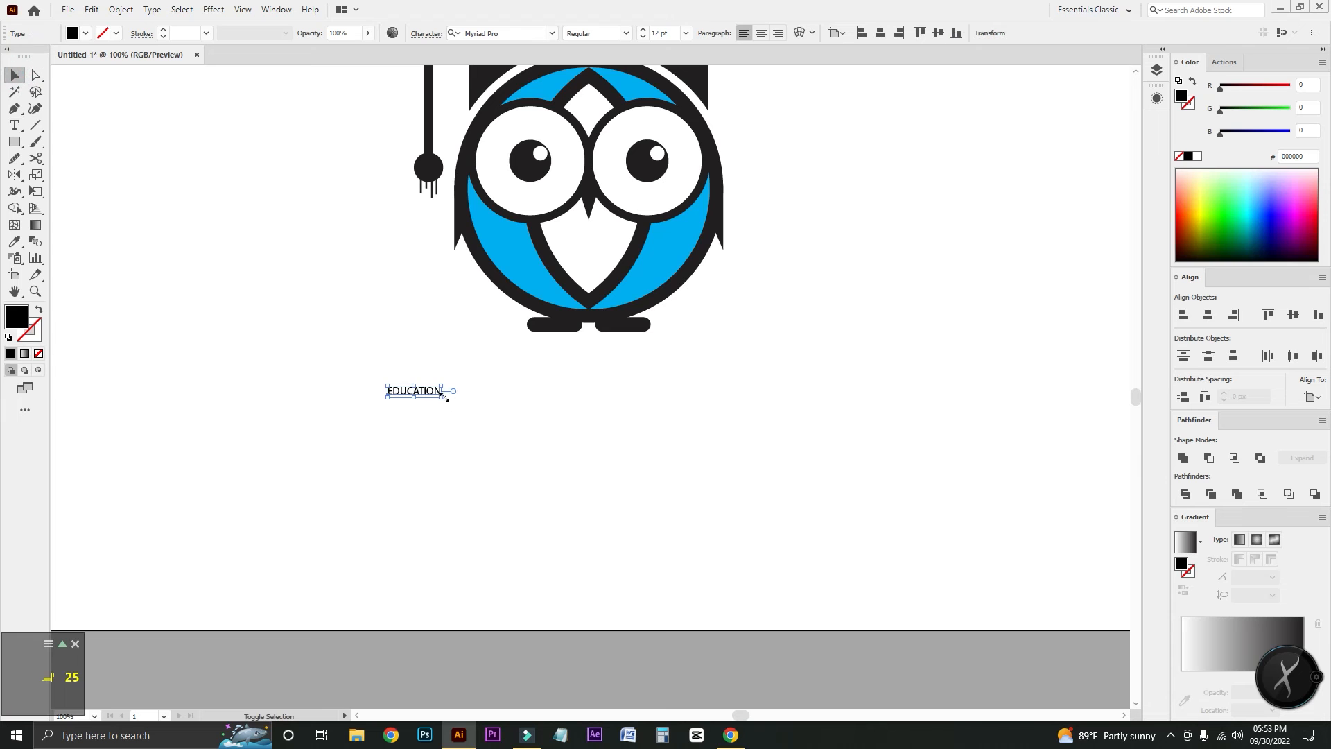
{"action": "left_click_drag", "start_coordinate": [444, 395], "coordinate": [846, 483]}
{"action": "right_click", "coordinate": [636, 414]}
Change the EDUCATION font to Bahnschrift, then scale the text down and place it just beneath the owl's feet.
{"action": "left_click", "coordinate": [552, 34]}
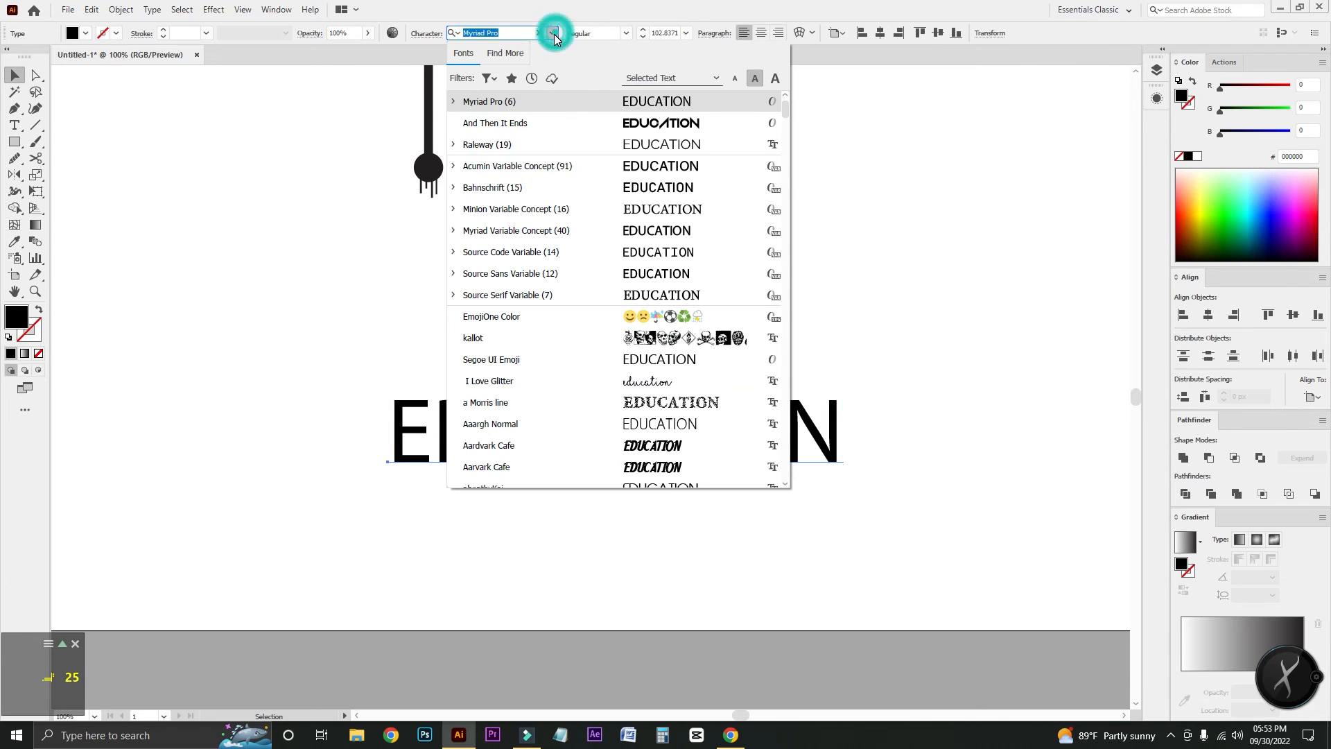
{"action": "left_click", "coordinate": [670, 198]}
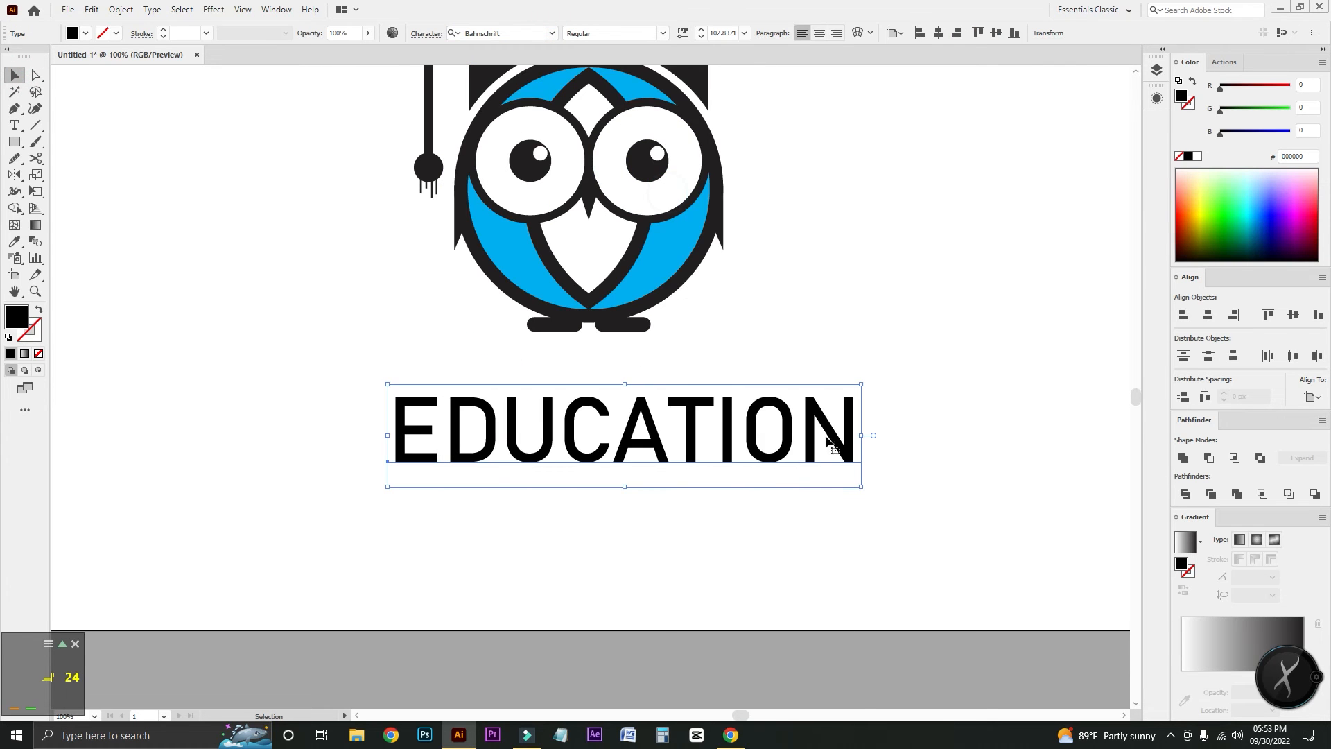
{"action": "left_click_drag", "start_coordinate": [864, 489], "coordinate": [732, 429]}
{"action": "key", "text": "ctrl+="}
{"action": "left_click_drag", "start_coordinate": [661, 367], "coordinate": [610, 330]}
Convert the EDUCATION text to outlines and centre it horizontally with the owl.
{"action": "right_click", "coordinate": [593, 312]}
{"action": "left_click", "coordinate": [653, 410]}
{"action": "left_click", "coordinate": [596, 225], "text": "shift"}
{"action": "left_click", "coordinate": [592, 32]}
{"action": "left_click", "coordinate": [648, 625]}
{"action": "left_click", "coordinate": [627, 458]}
{"action": "key", "text": "ctrl+="}
{"action": "key", "text": "ctrl+="}
{"action": "left_click_drag", "start_coordinate": [468, 441], "coordinate": [648, 523]}
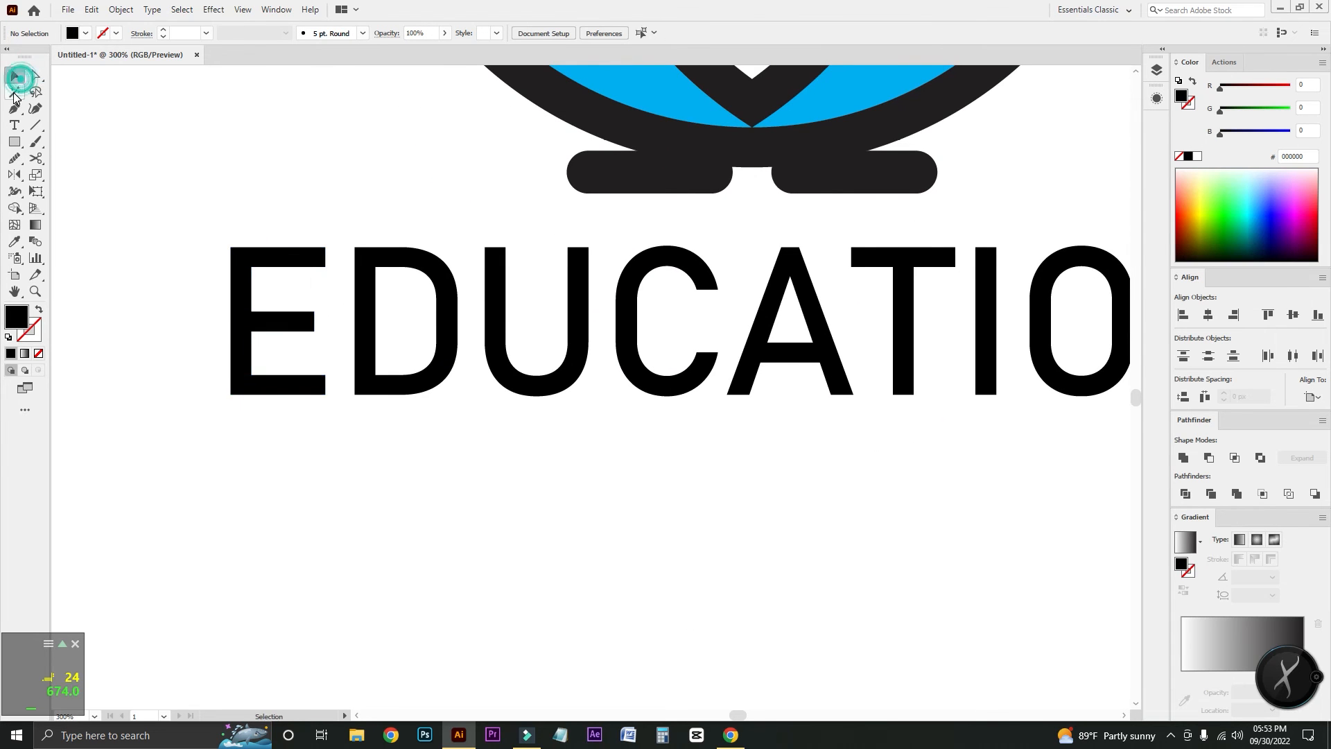
{"action": "key", "text": "ctrl+="}
{"action": "key", "text": "ctrl+="}
{"action": "left_click_drag", "start_coordinate": [210, 226], "coordinate": [862, 277]}
{"action": "right_click", "coordinate": [553, 236]}
{"action": "left_click", "coordinate": [594, 335]}
{"action": "left_click", "coordinate": [321, 353]}
{"action": "left_click", "coordinate": [353, 268]}
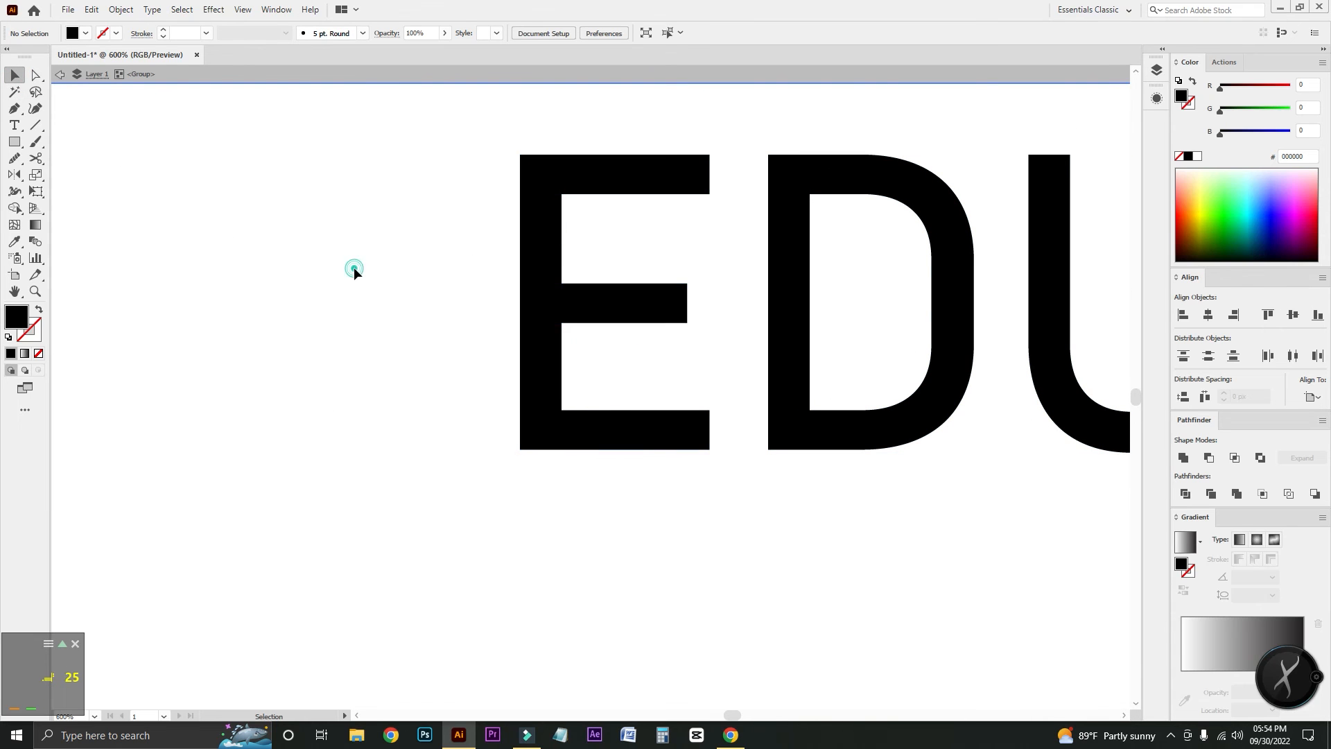
{"action": "double_click", "coordinate": [264, 294]}
Ungroup the outlined EDUCATION letters and apply Unite to the letter E.
{"action": "right_click", "coordinate": [558, 306]}
{"action": "left_click", "coordinate": [615, 421]}
{"action": "left_click", "coordinate": [496, 401]}
{"action": "left_click", "coordinate": [531, 206]}
{"action": "left_click", "coordinate": [1189, 461]}
Separate the top bar of the E from its stem by pulling the upper inner corner outward and trimming with Shape Builder.
{"action": "key", "text": "ctrl+="}
{"action": "left_click", "coordinate": [37, 76]}
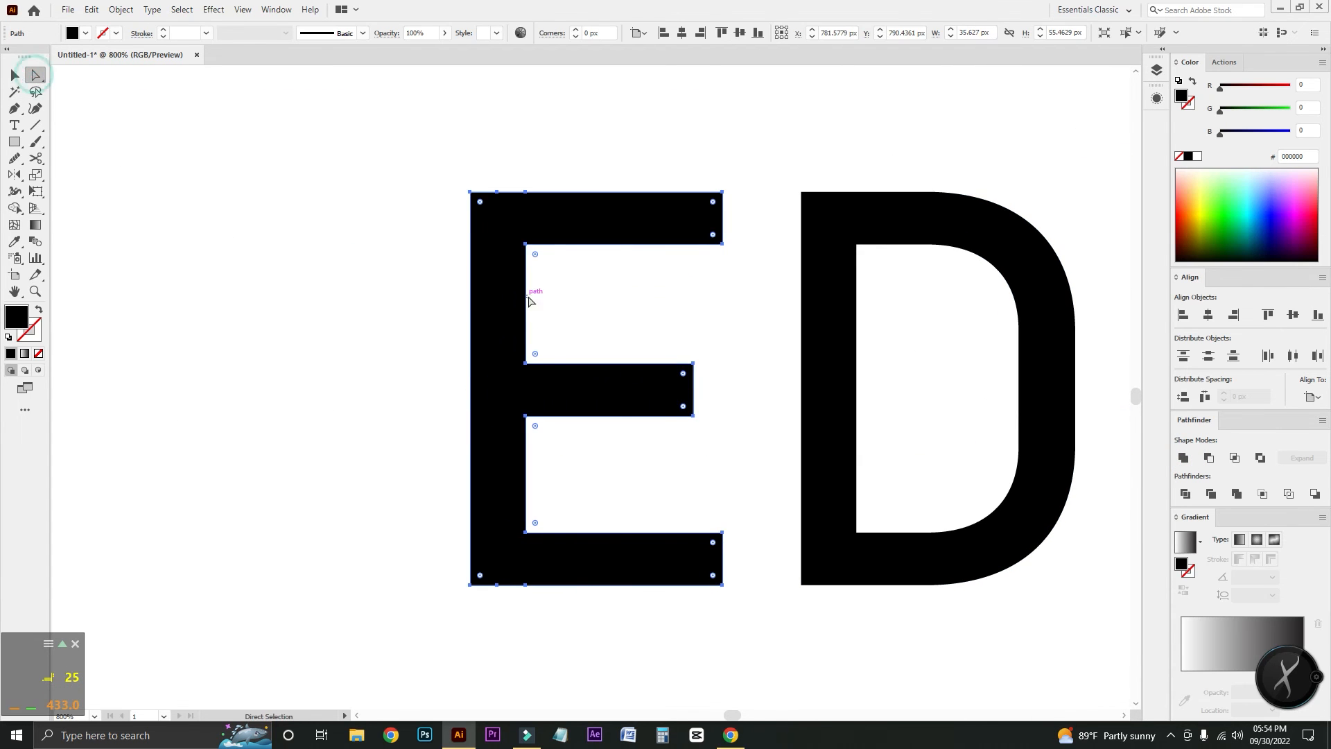
{"action": "left_click", "coordinate": [525, 363]}
{"action": "left_click_drag", "start_coordinate": [525, 244], "coordinate": [380, 244]}
{"action": "key", "text": "v"}
{"action": "key", "text": "shift+m"}
{"action": "left_click_drag", "start_coordinate": [324, 295], "coordinate": [571, 302]}
Colour the separated top bar of the E with the blue sampled from the owl's body.
{"action": "left_click", "coordinate": [16, 76]}
{"action": "left_click", "coordinate": [567, 215]}
{"action": "left_click_drag", "start_coordinate": [596, 219], "coordinate": [32, 528]}
{"action": "left_click", "coordinate": [20, 243]}
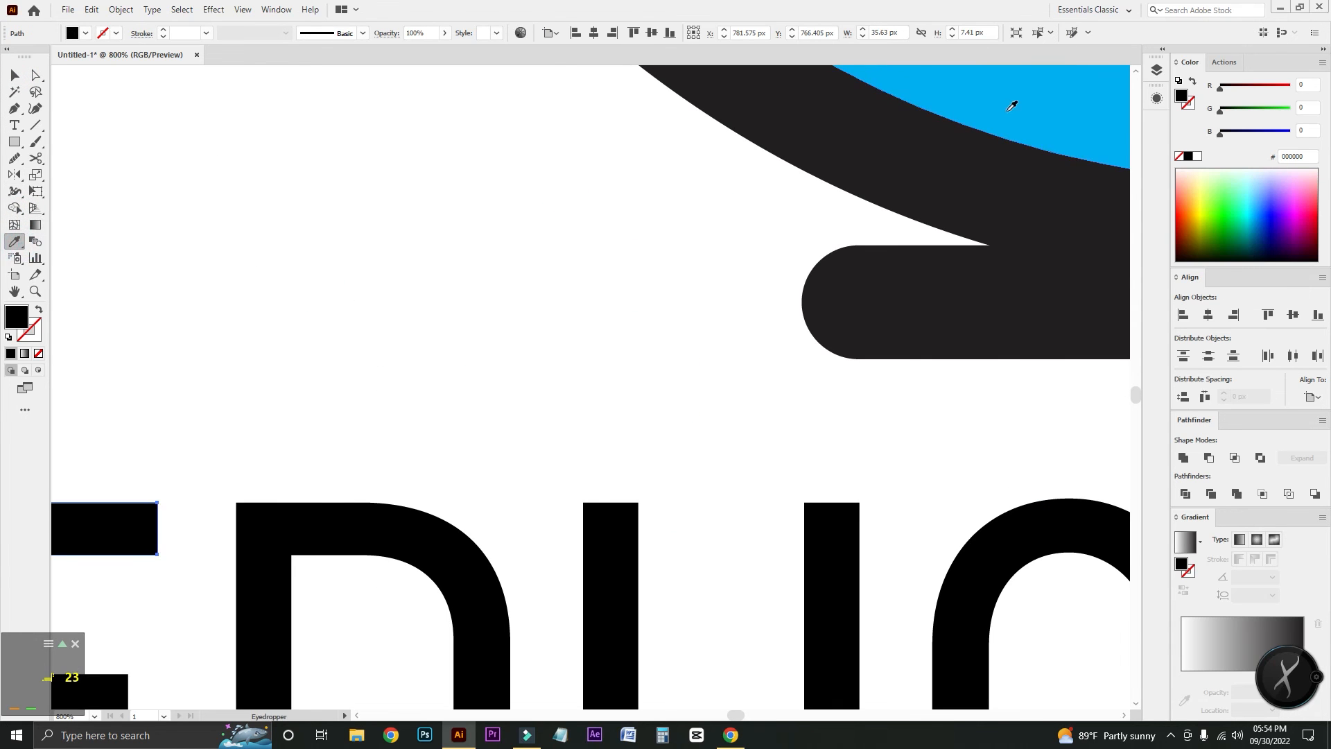
{"action": "left_click", "coordinate": [1013, 106]}
{"action": "left_click_drag", "start_coordinate": [408, 357], "coordinate": [909, 219]}
{"action": "left_click", "coordinate": [241, 105]}
{"action": "key", "text": "ctrl+0"}
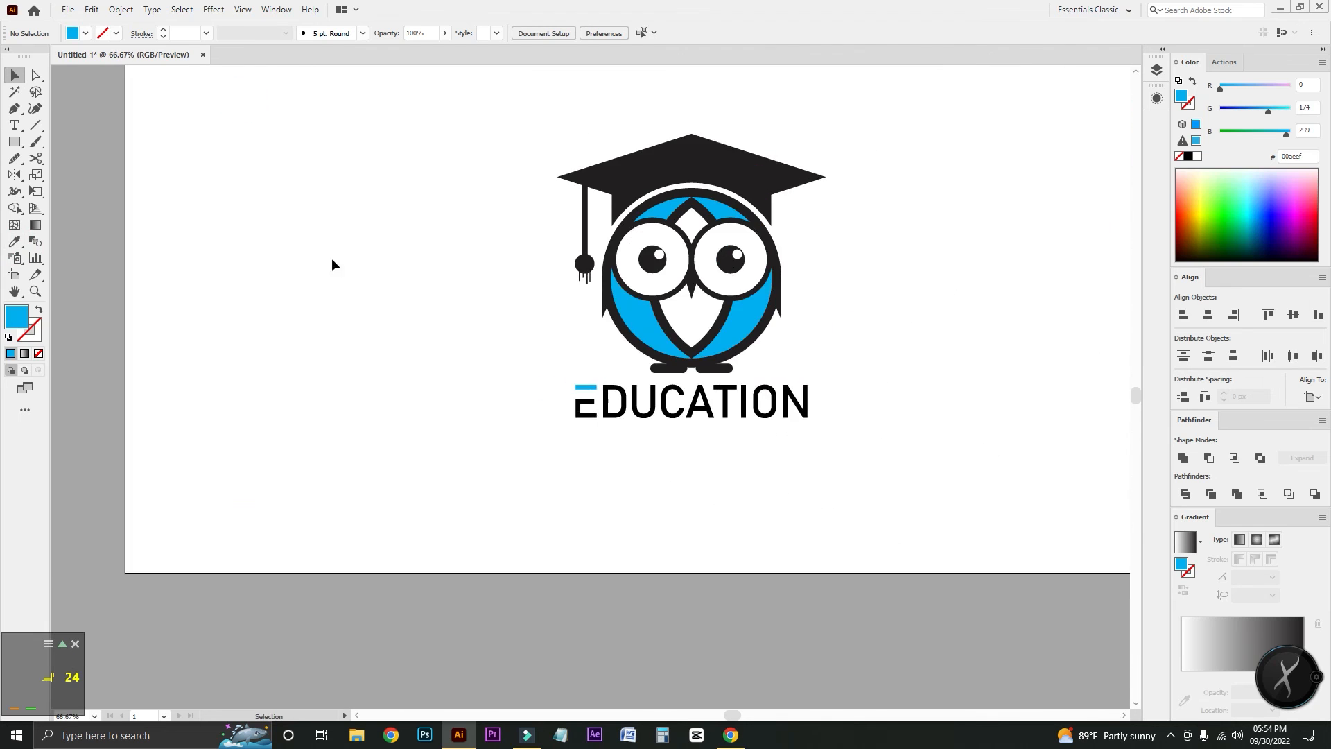